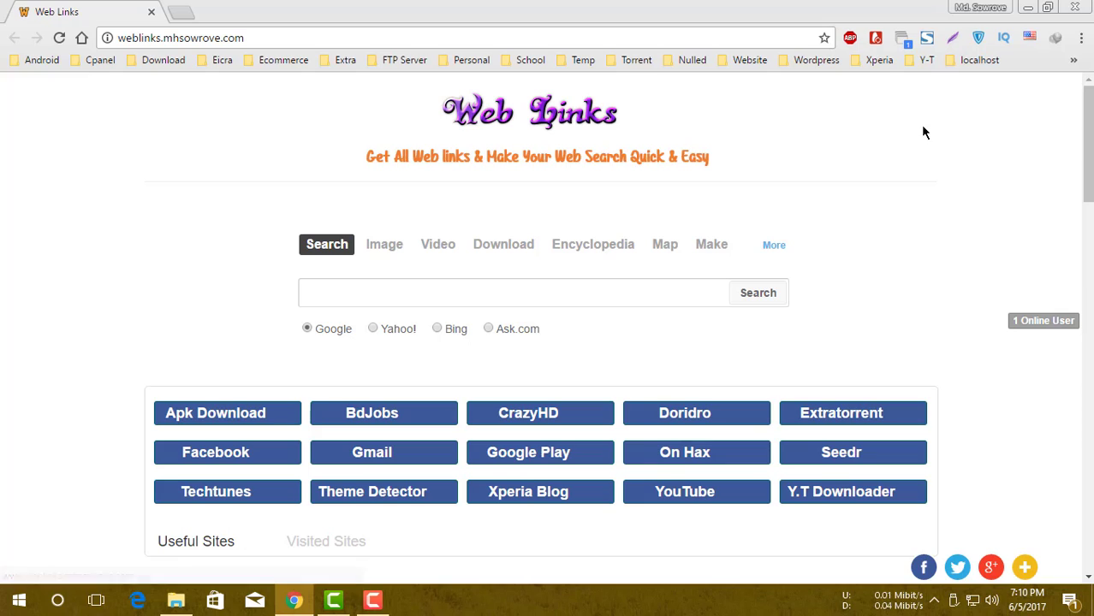
Step: Check which account is signed in to the browser
click(989, 7)
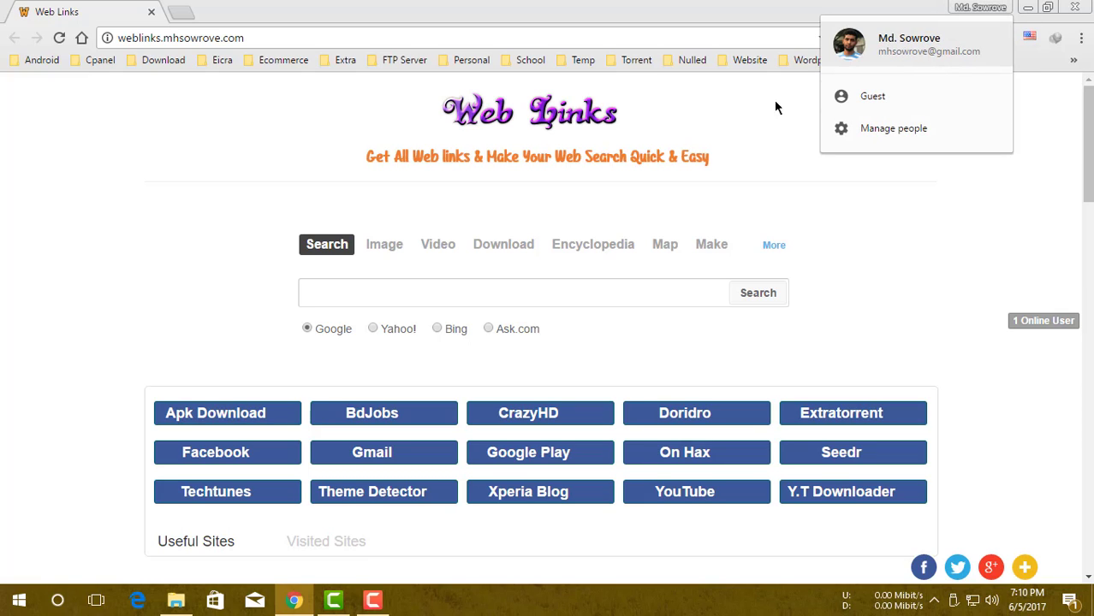
click(992, 8)
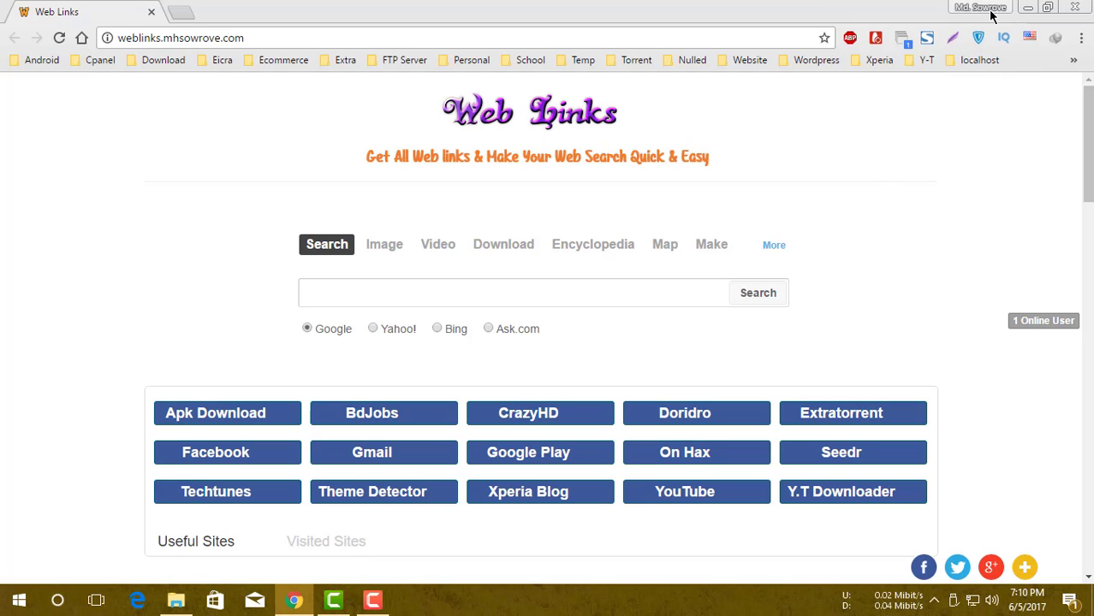
click(991, 10)
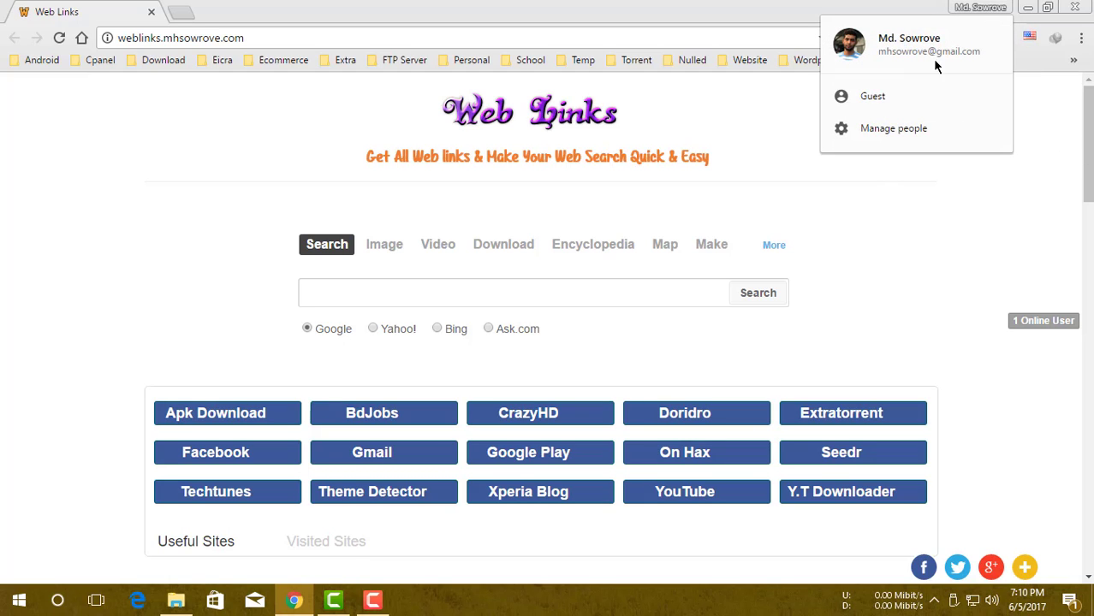
click(1027, 112)
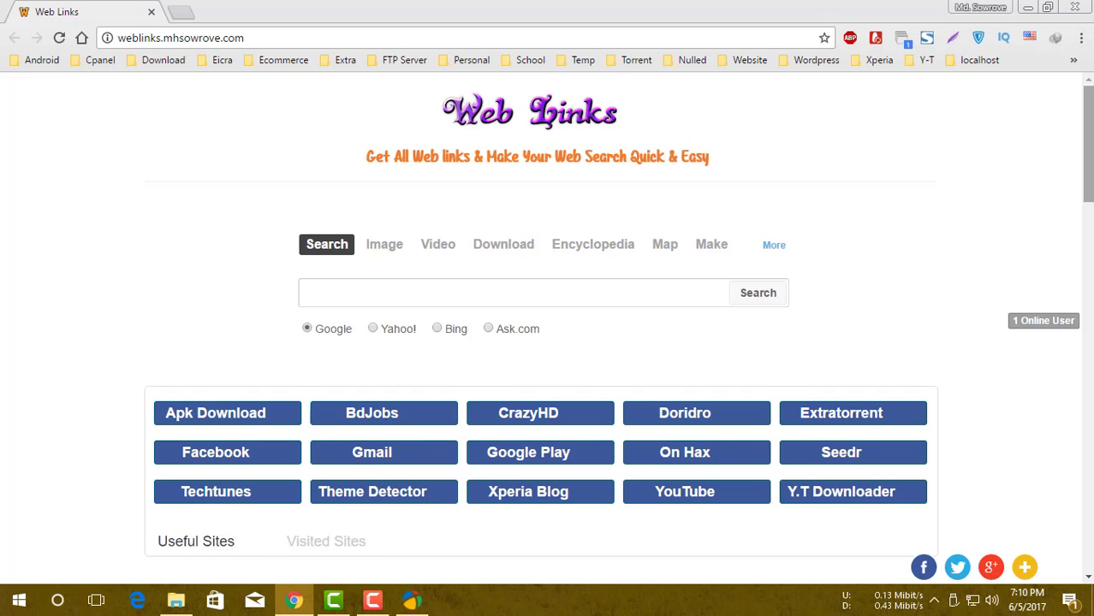
drag(1088, 113, 1088, 111)
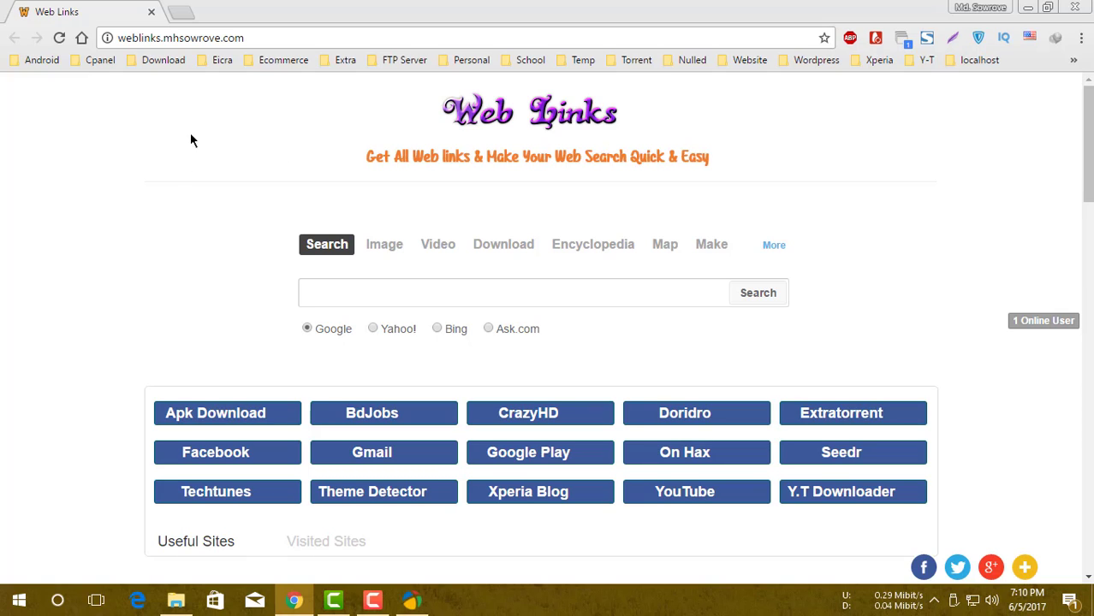
Step: Open the saved passwords manager from the advanced browser settings and look through the saved passwords list
click(1081, 38)
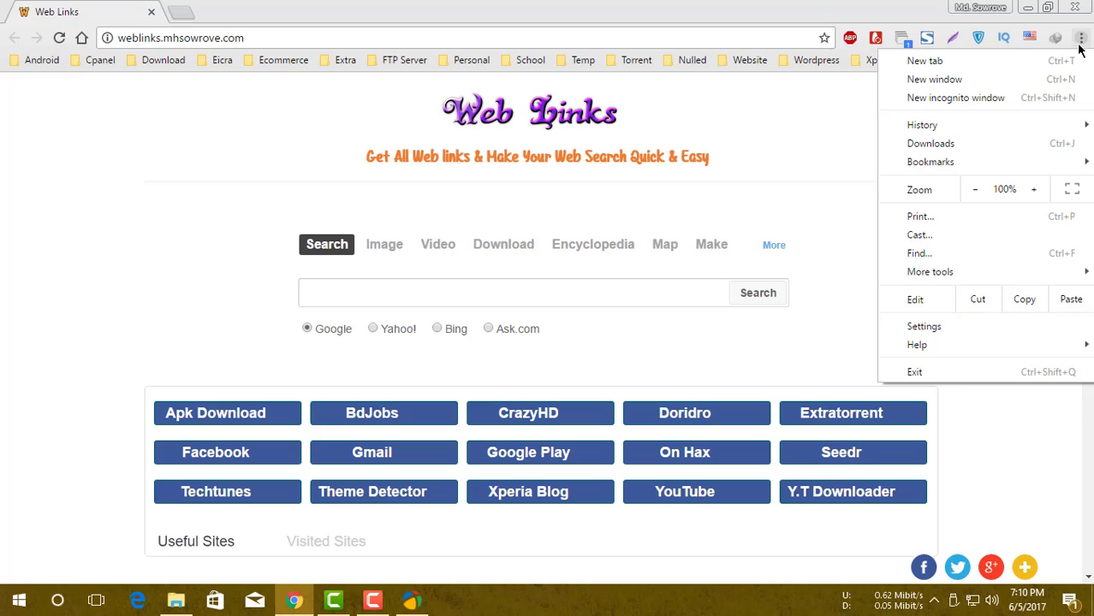
click(937, 326)
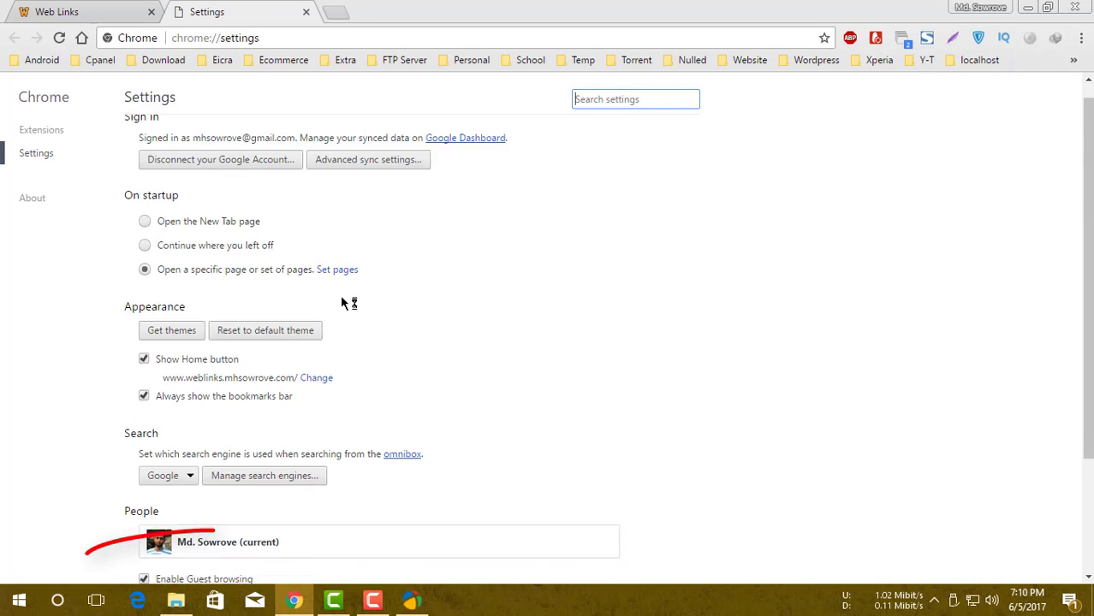
scroll(338, 296, down, 2)
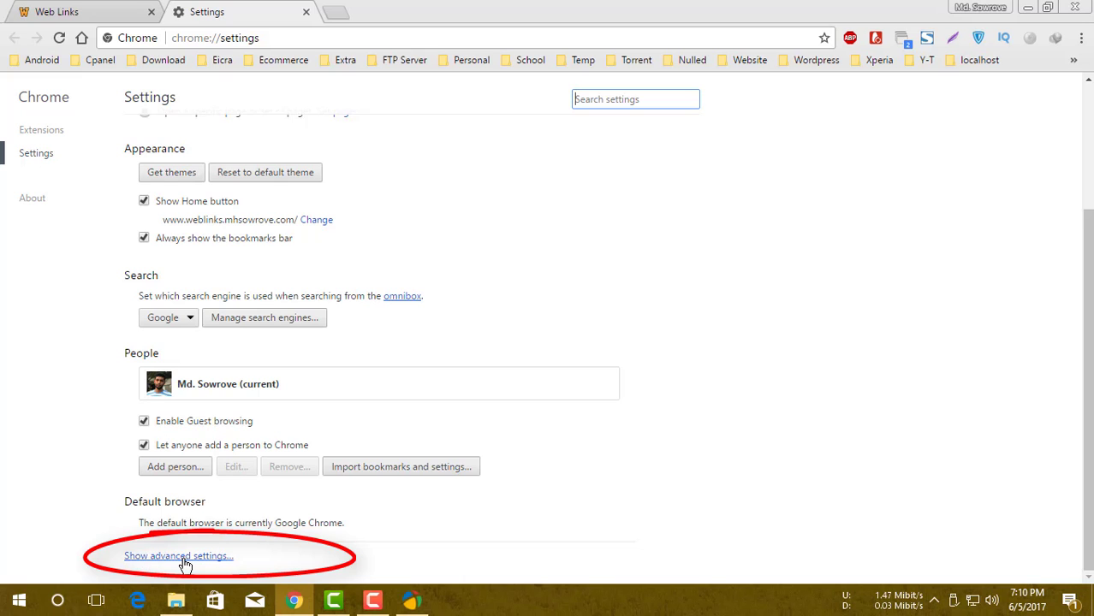
click(150, 558)
scroll(551, 369, down, 4)
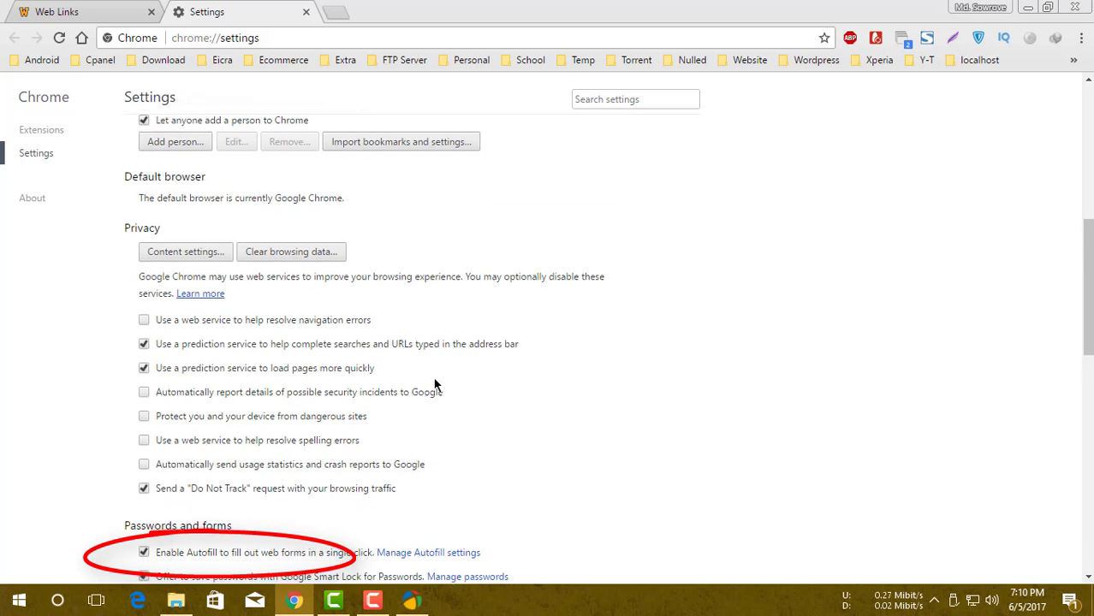
scroll(438, 383, down, 3)
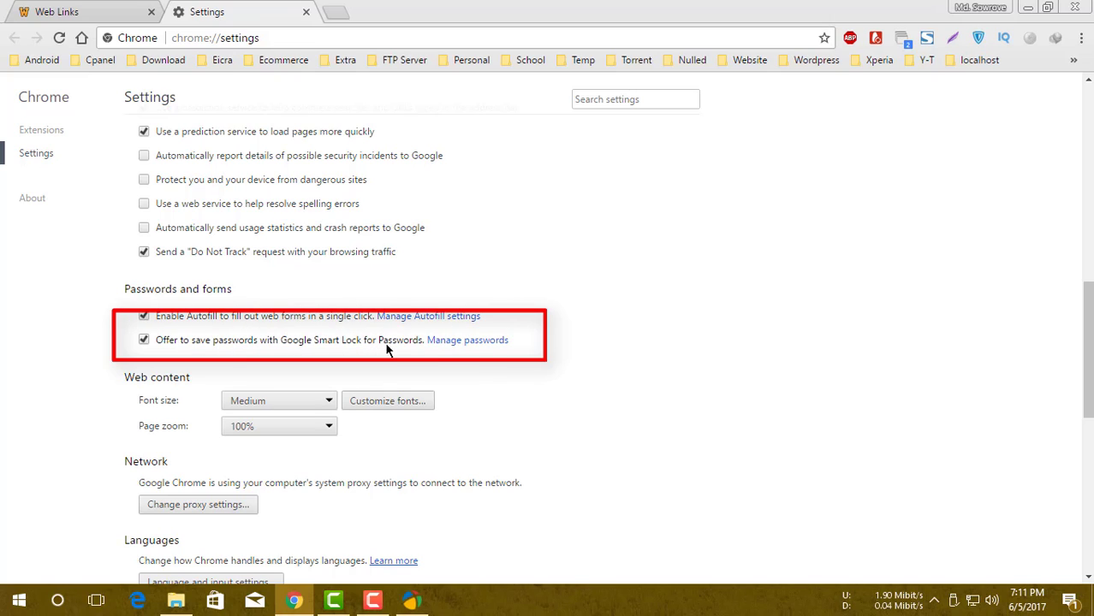
click(470, 349)
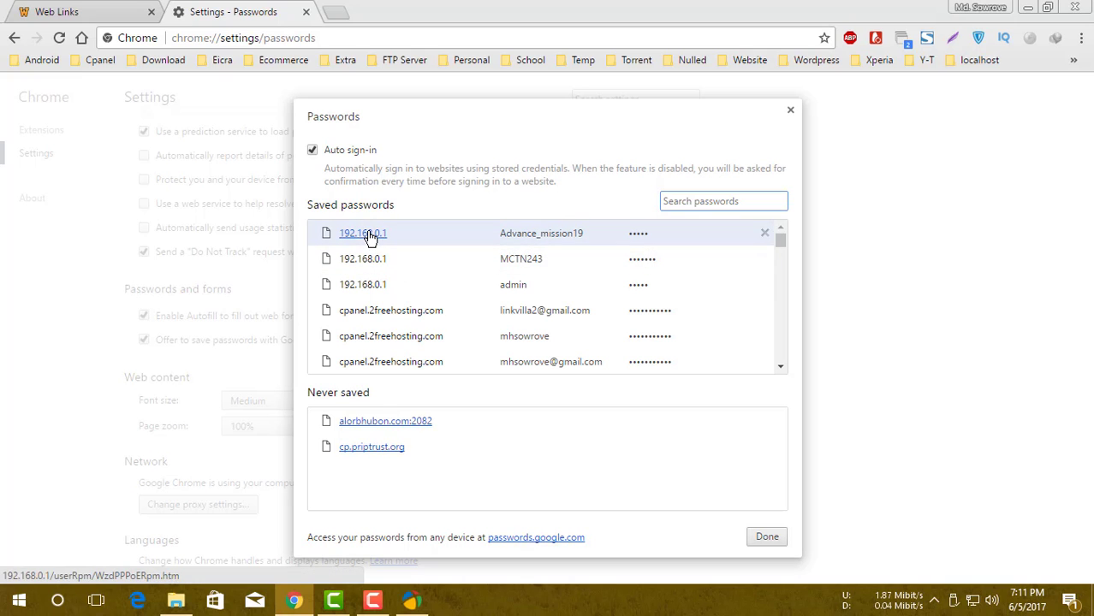
scroll(673, 299, down, 4)
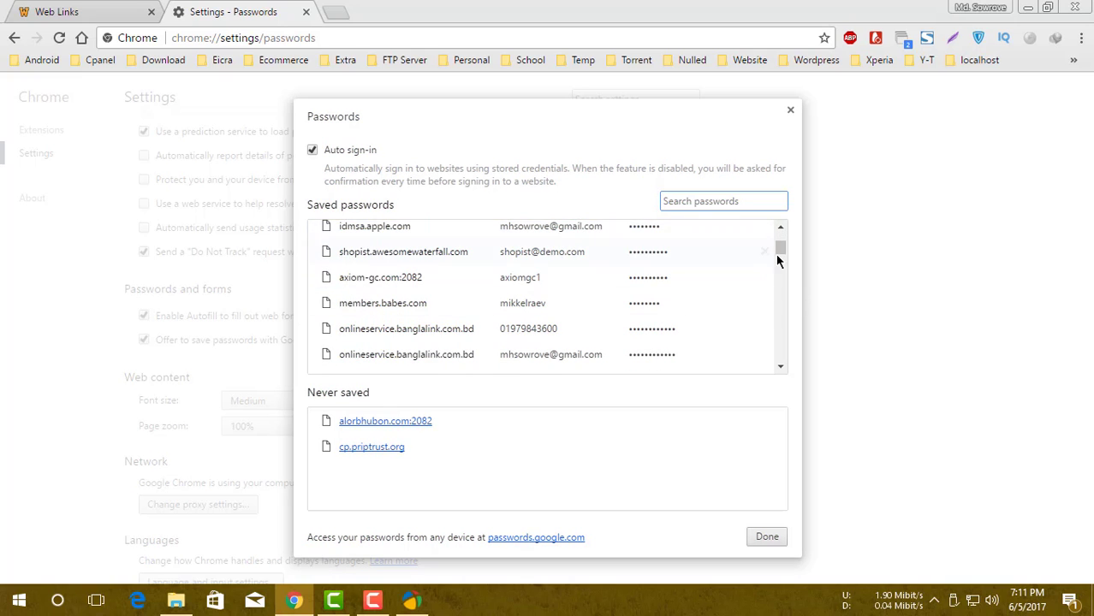
drag(777, 253, 792, 353)
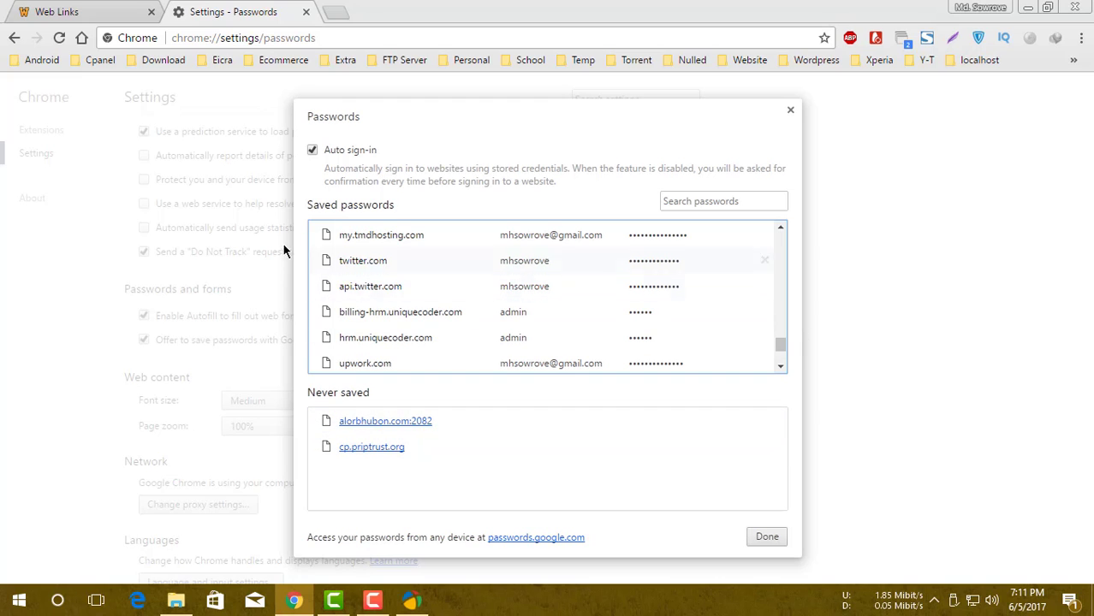
click(780, 244)
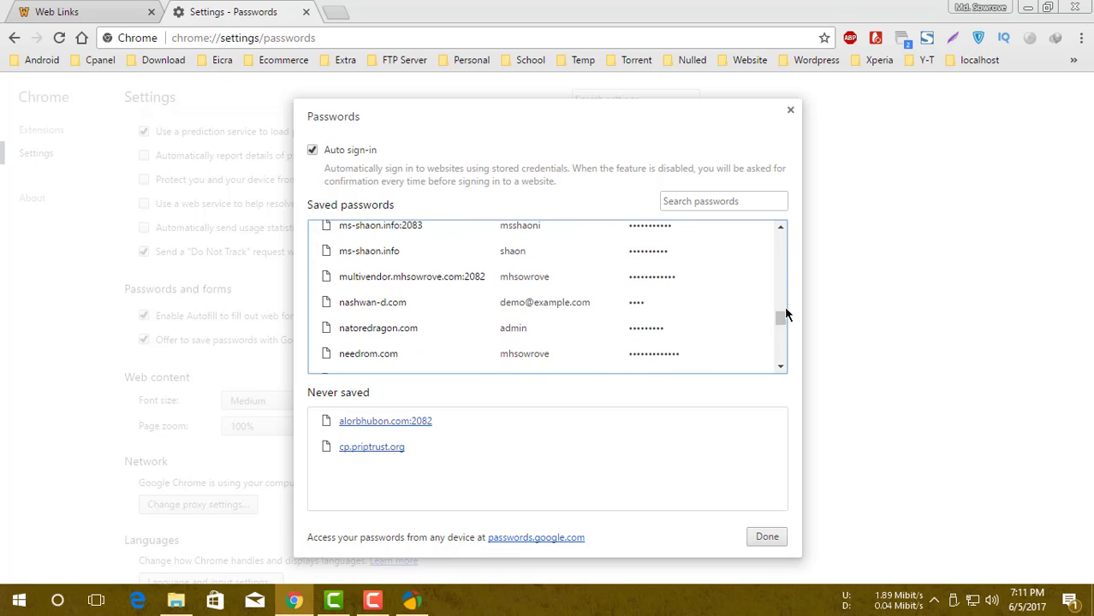
drag(784, 305, 778, 354)
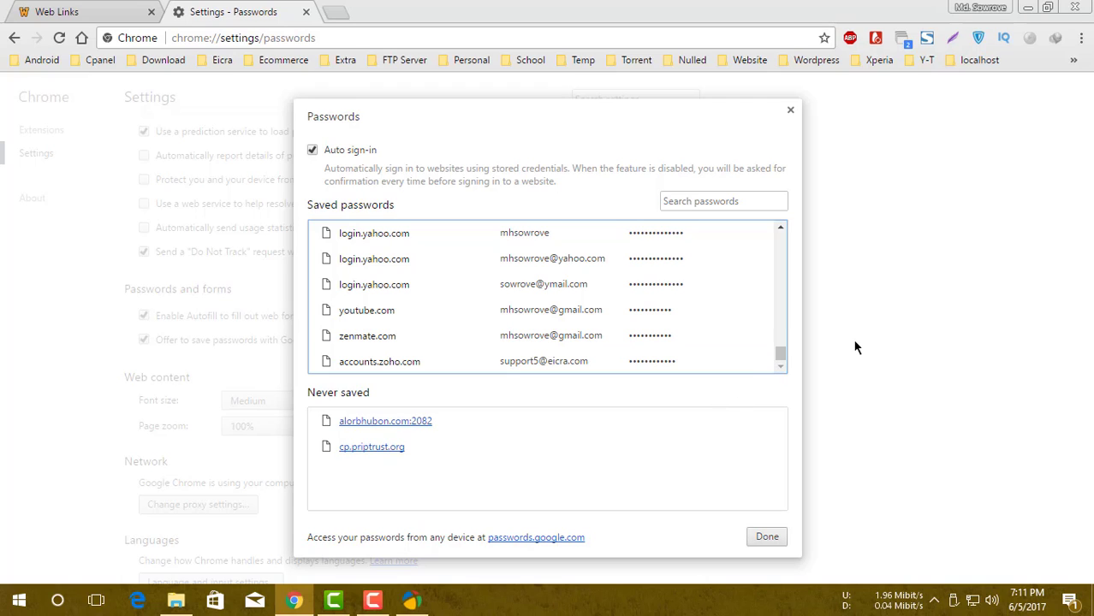
Step: Open a new browser tab
click(335, 14)
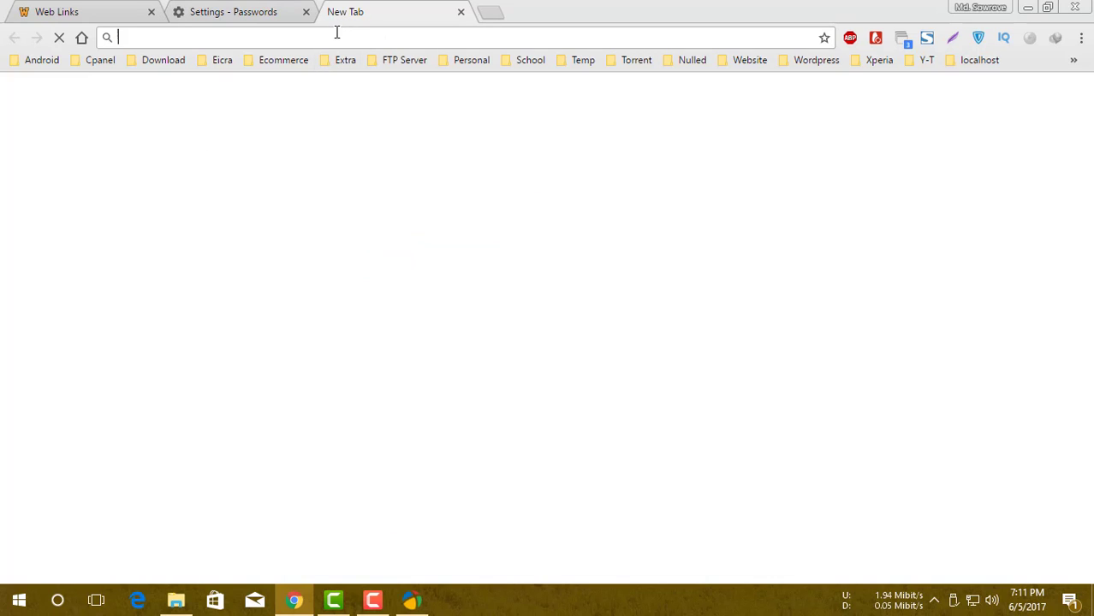
click(249, 10)
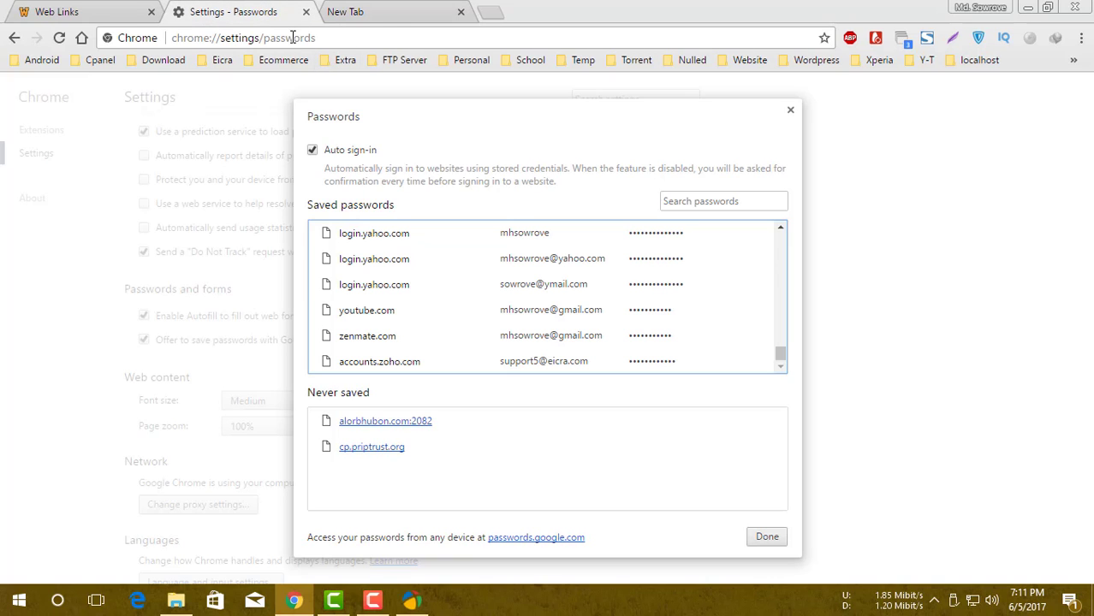
drag(266, 38, 447, 19)
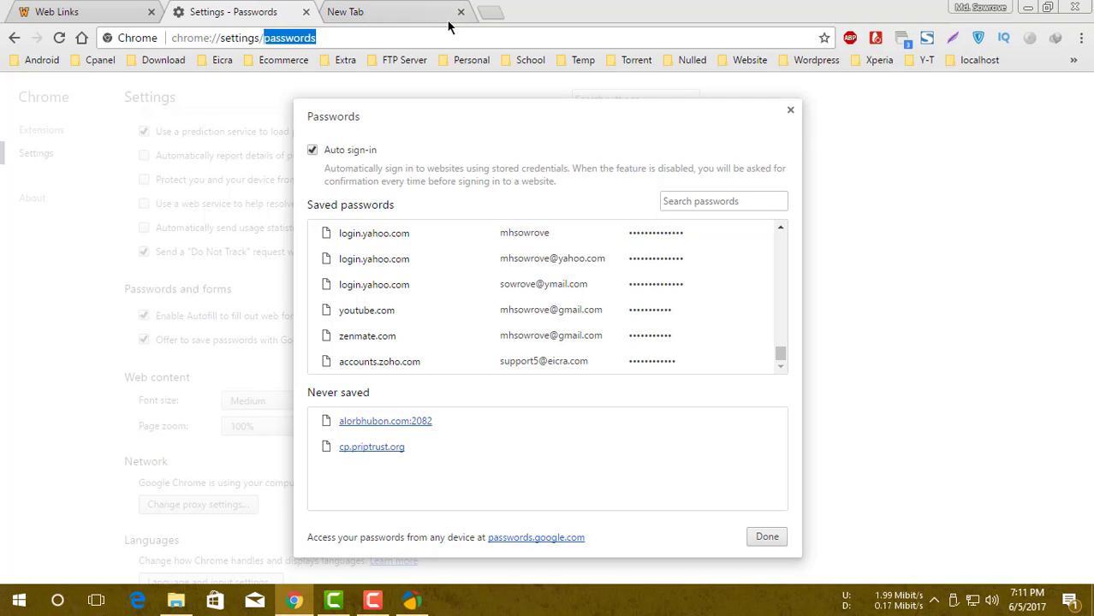
key(BackSpace)
key(BackSpace)
key(BackSpace)
key(BackSpace)
key(BackSpace)
key(BackSpace)
key(BackSpace)
key(BackSpace)
key(BackSpace)
key(BackSpace)
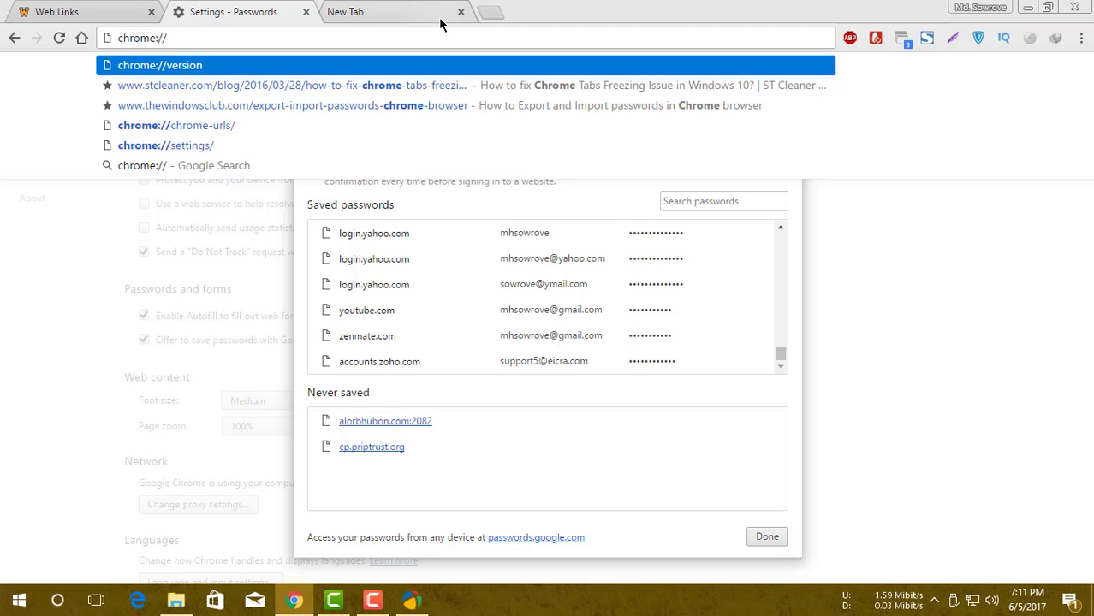
Step: Load the chrome://flags page in the new empty tab
click(413, 11)
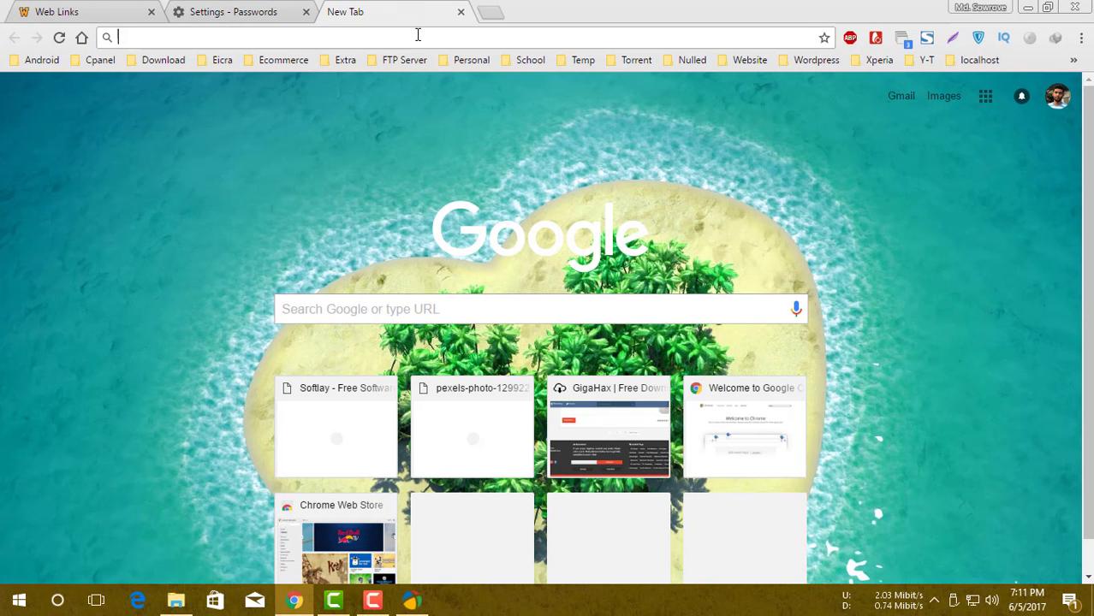
text(chrome)
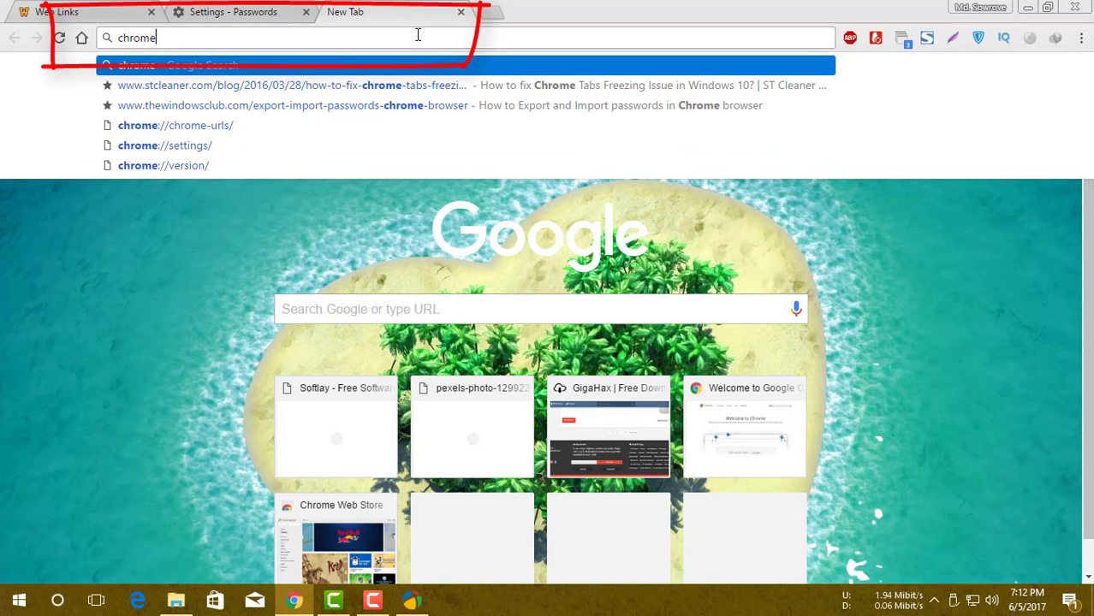
text(://fla)
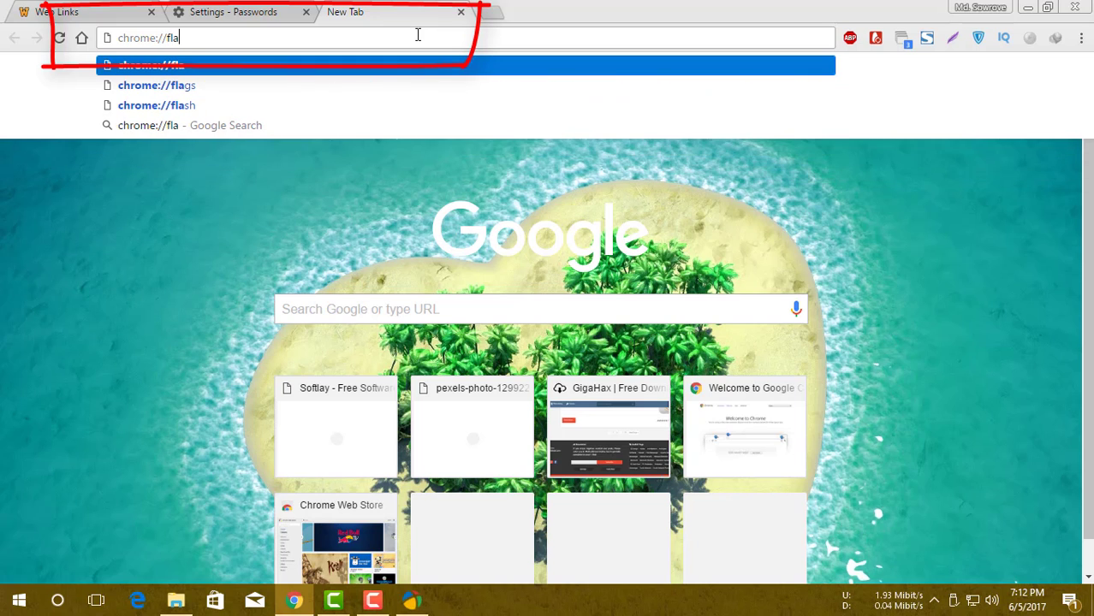
text(gs)
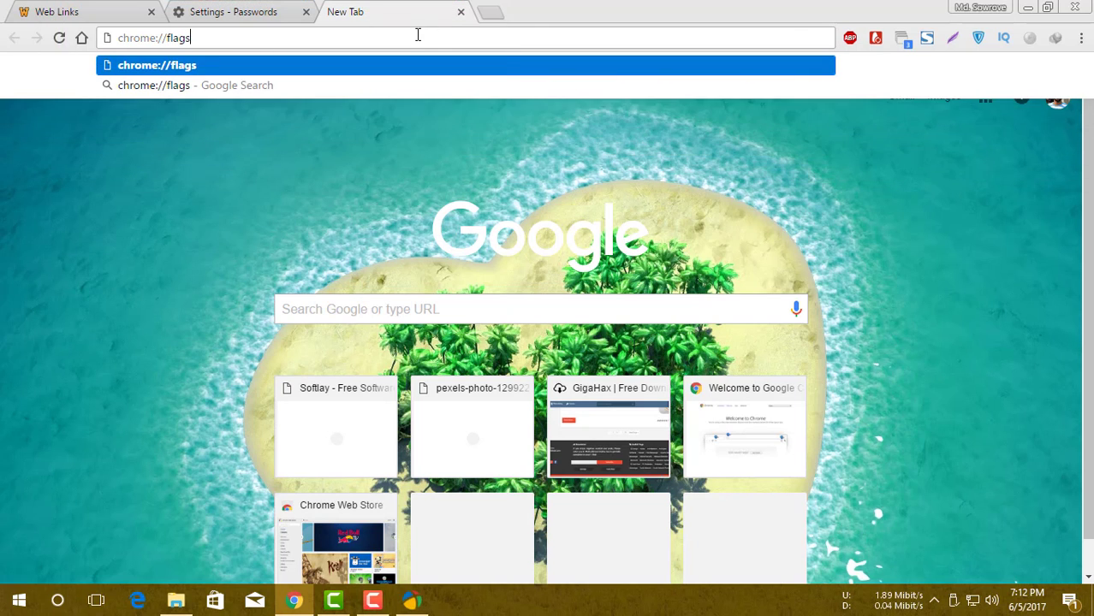
key(Return)
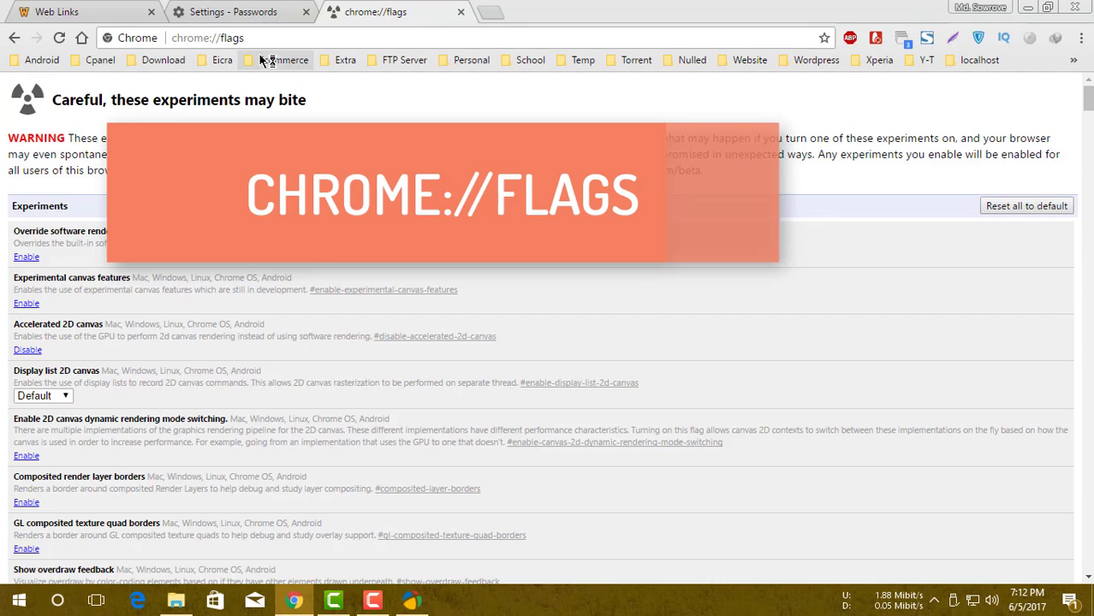
drag(250, 37, 168, 38)
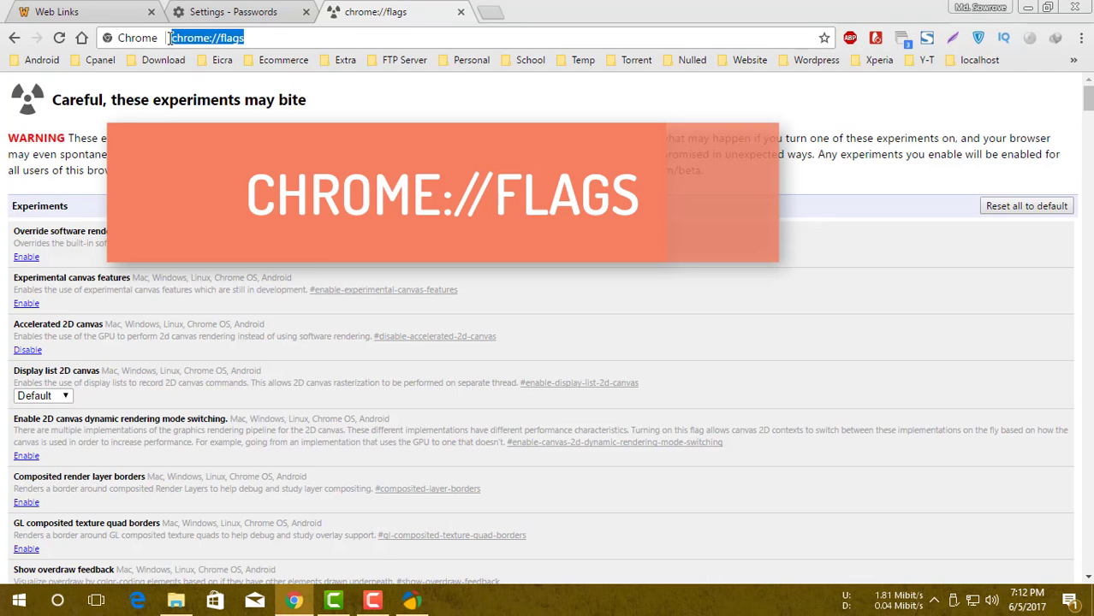
click(264, 37)
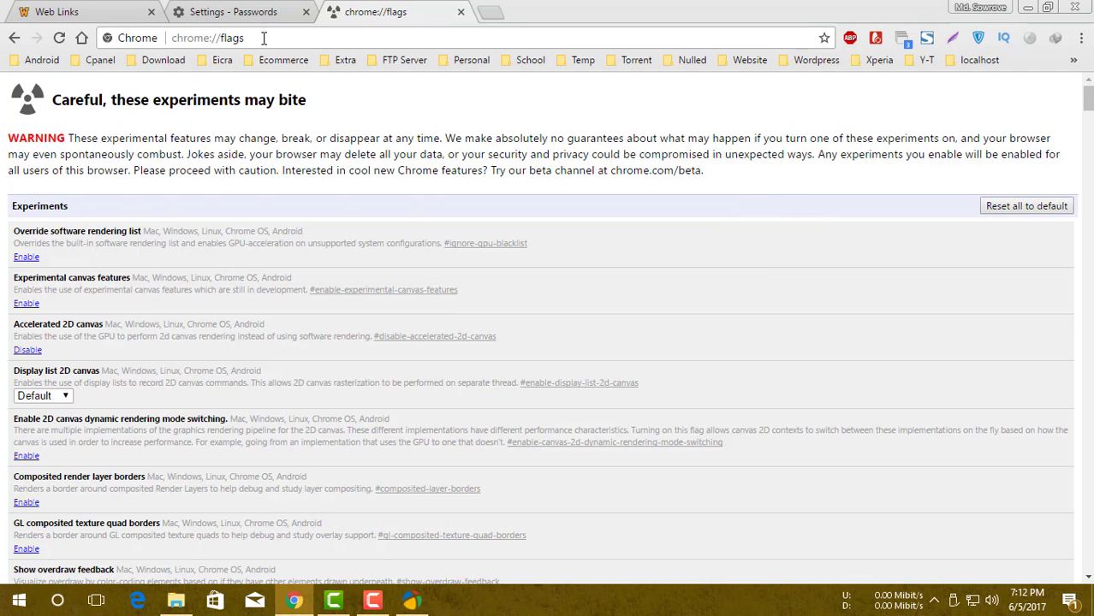
Step: Search the experiments page for "password im" to locate the Password import and export flag
scroll(1015, 170, down, 1)
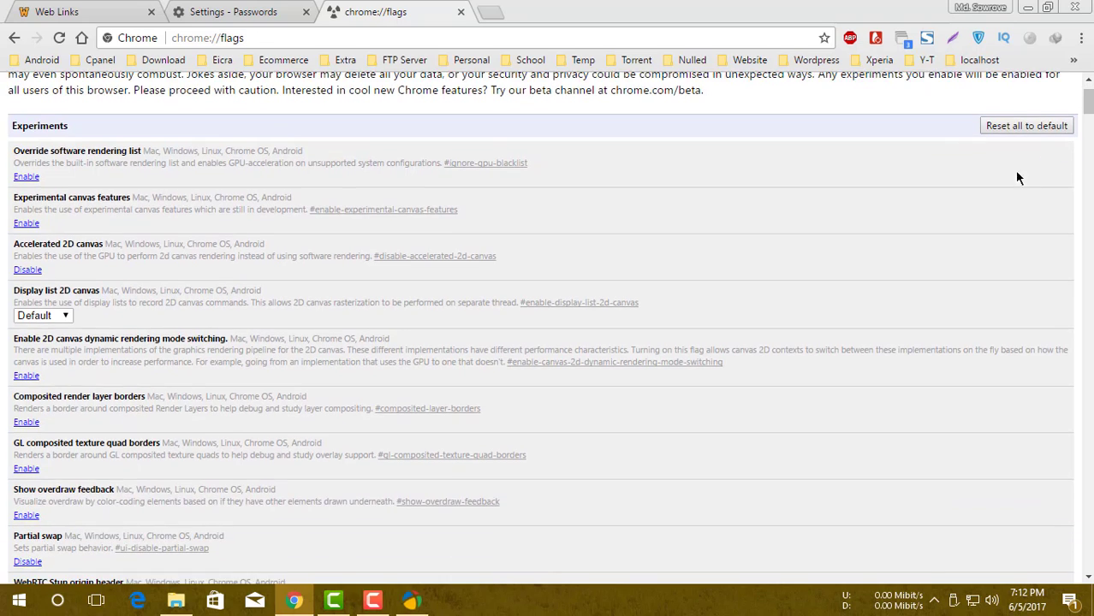
scroll(914, 251, up, 1)
scroll(901, 253, down, 4)
scroll(883, 255, up, 4)
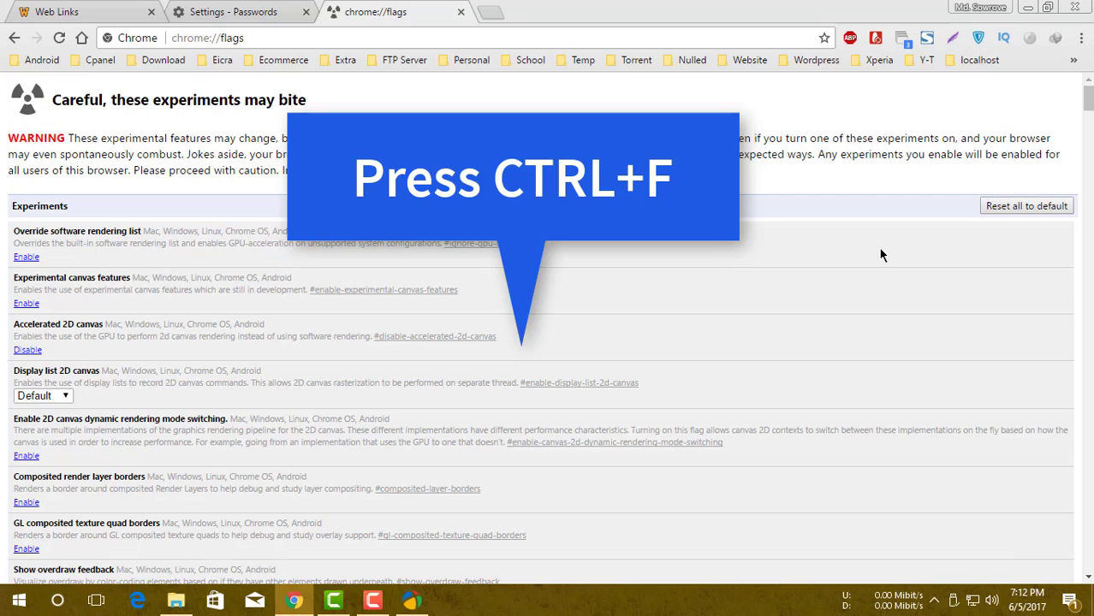
key(ctrl+f)
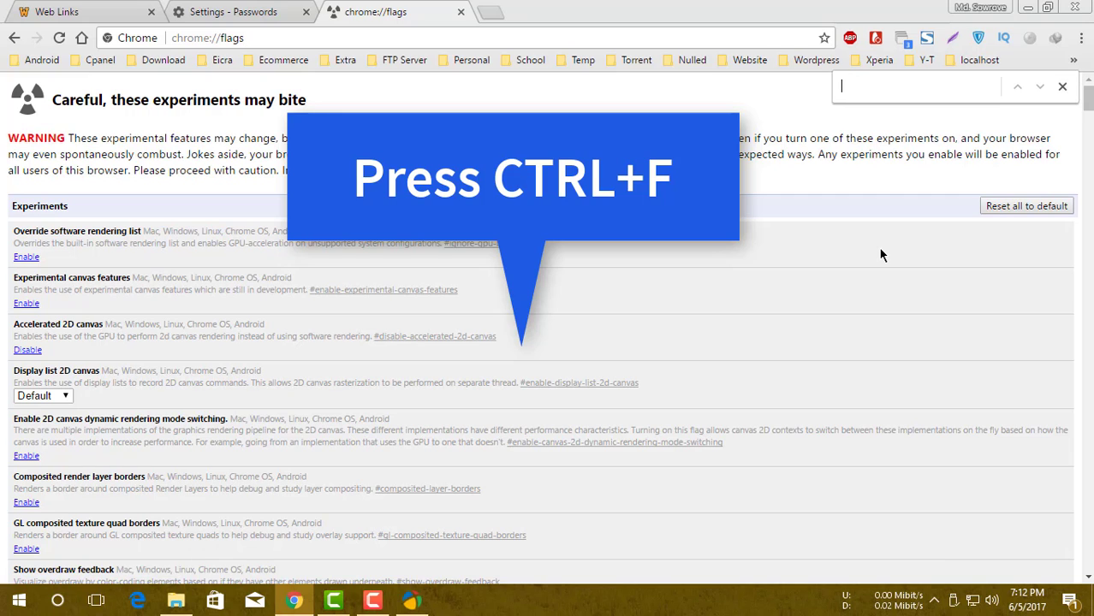
text(passw)
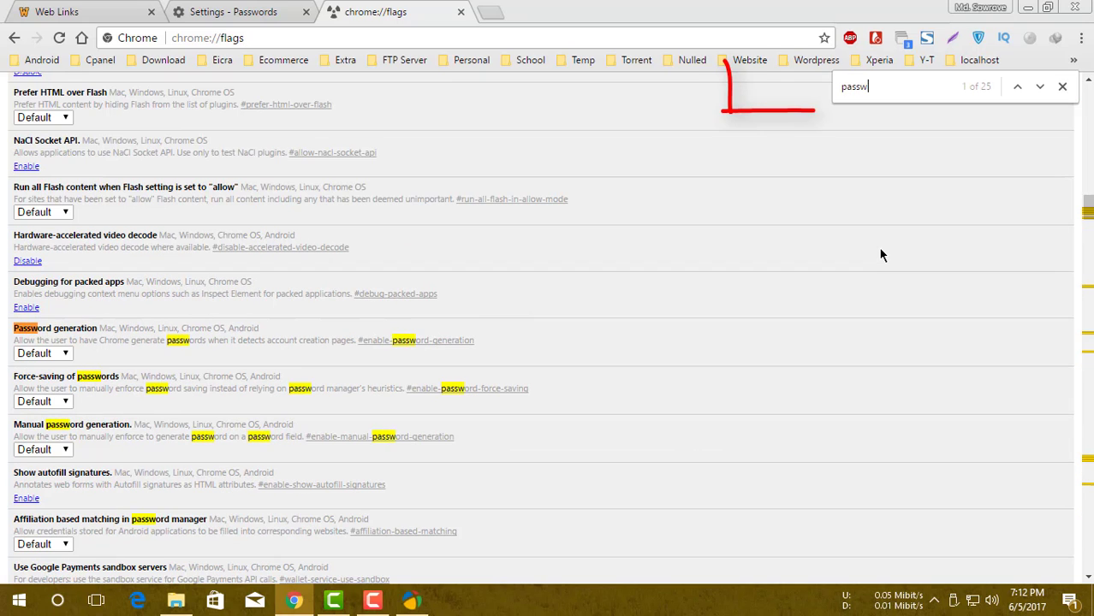
text(ord im)
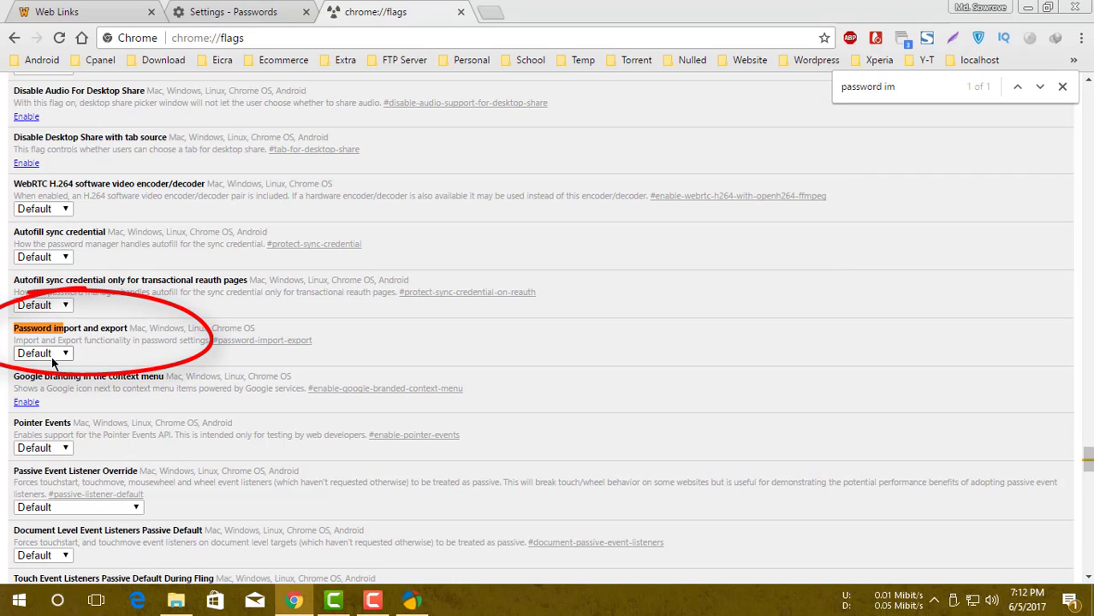
Step: Set the Password import and export flag to Enabled and relaunch the browser
click(62, 353)
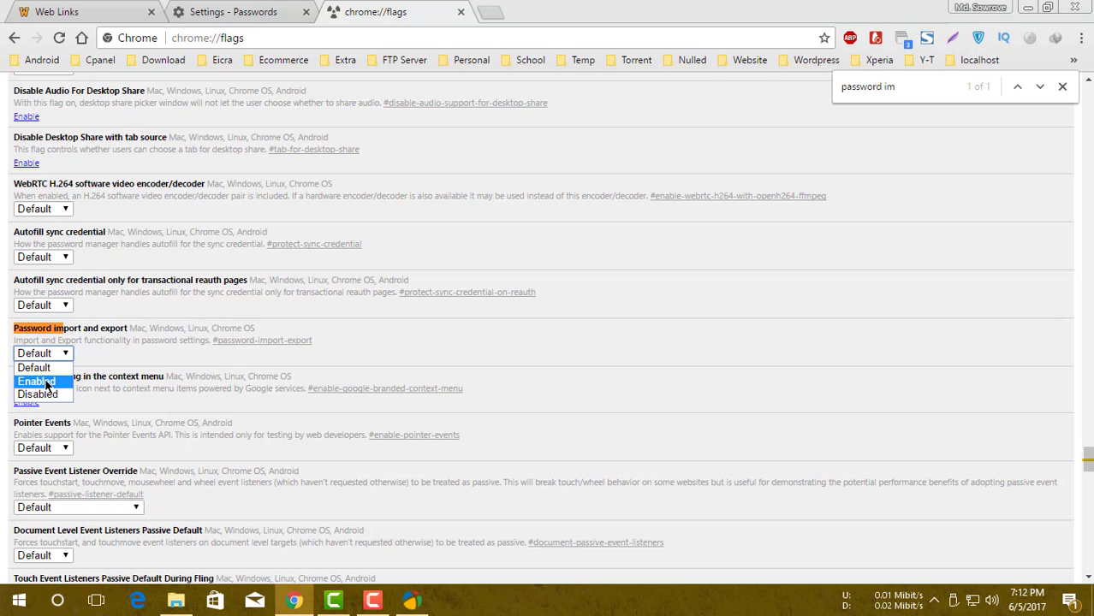
click(42, 378)
scroll(264, 356, down, 1)
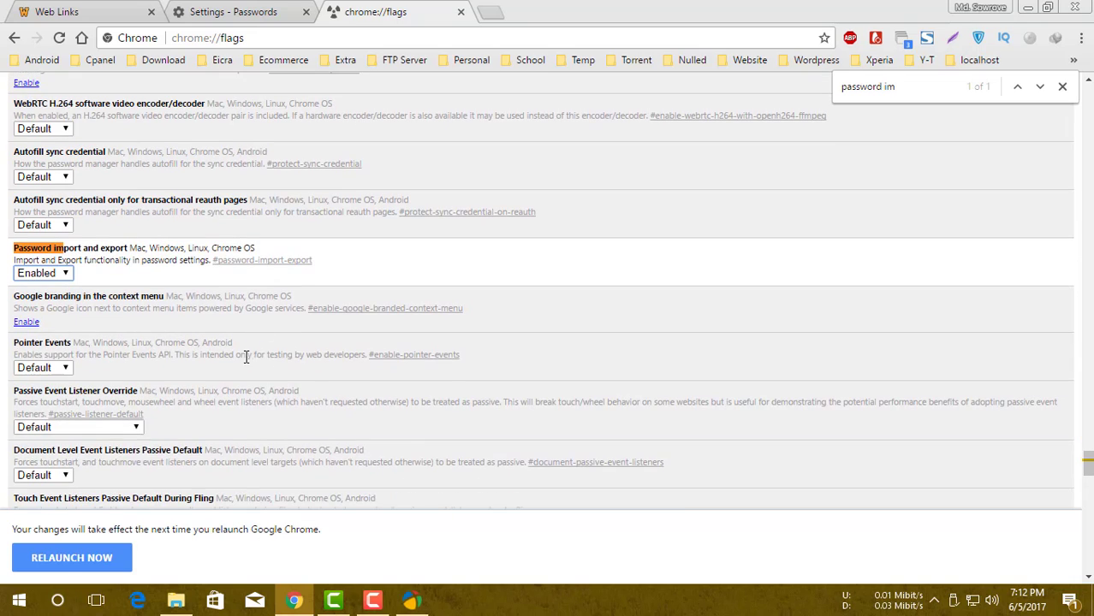
click(83, 565)
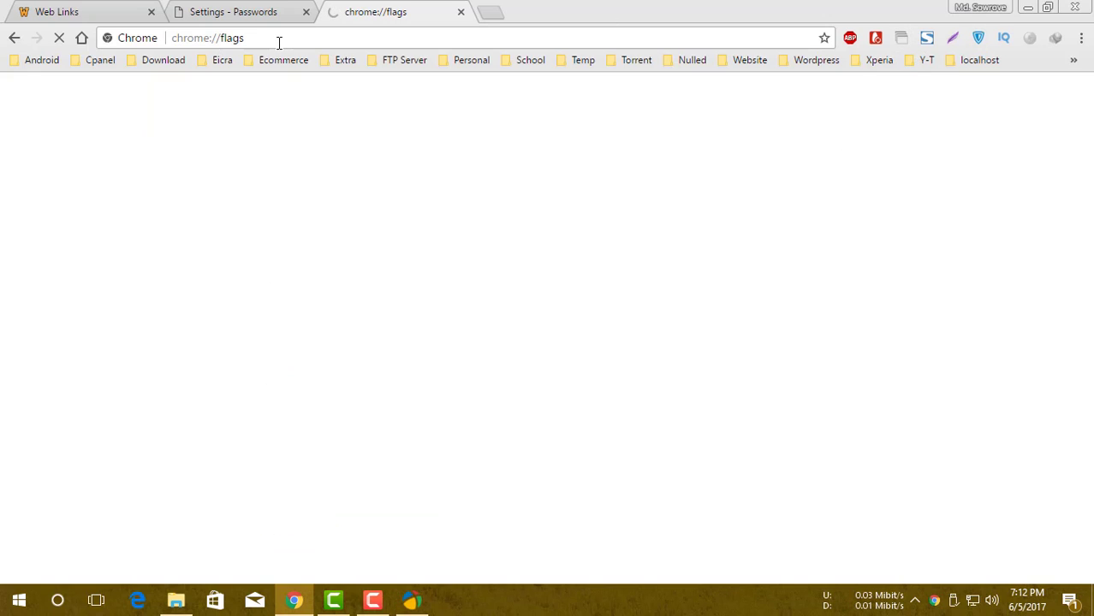
click(409, 5)
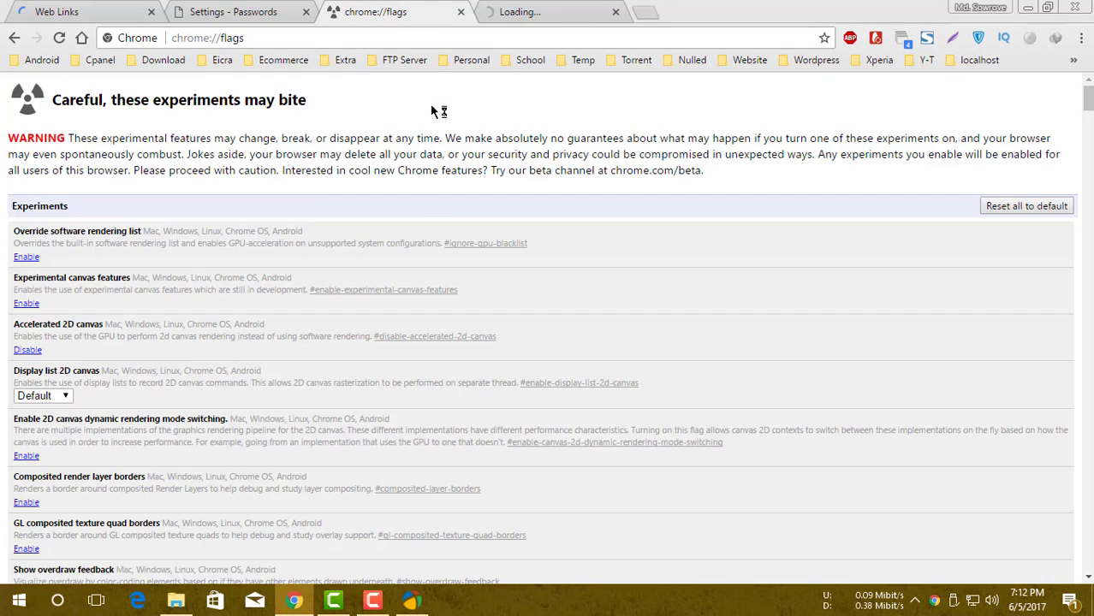
Step: Search the experiments page for "password im" to check the state of the Password import and export flag
scroll(295, 214, down, 2)
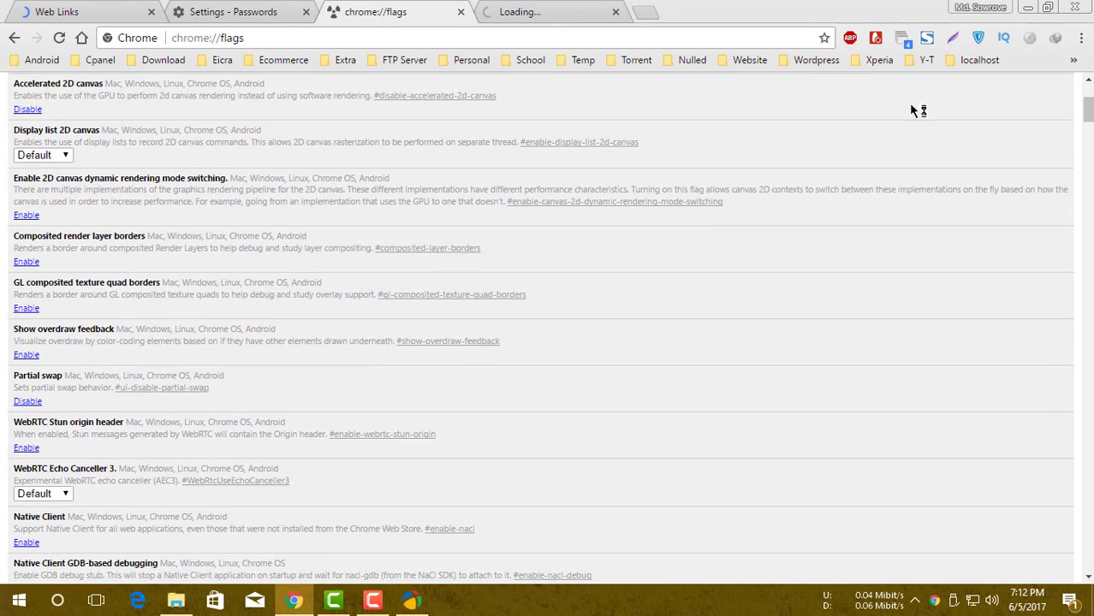
scroll(902, 155, up, 3)
key(ctrl+f)
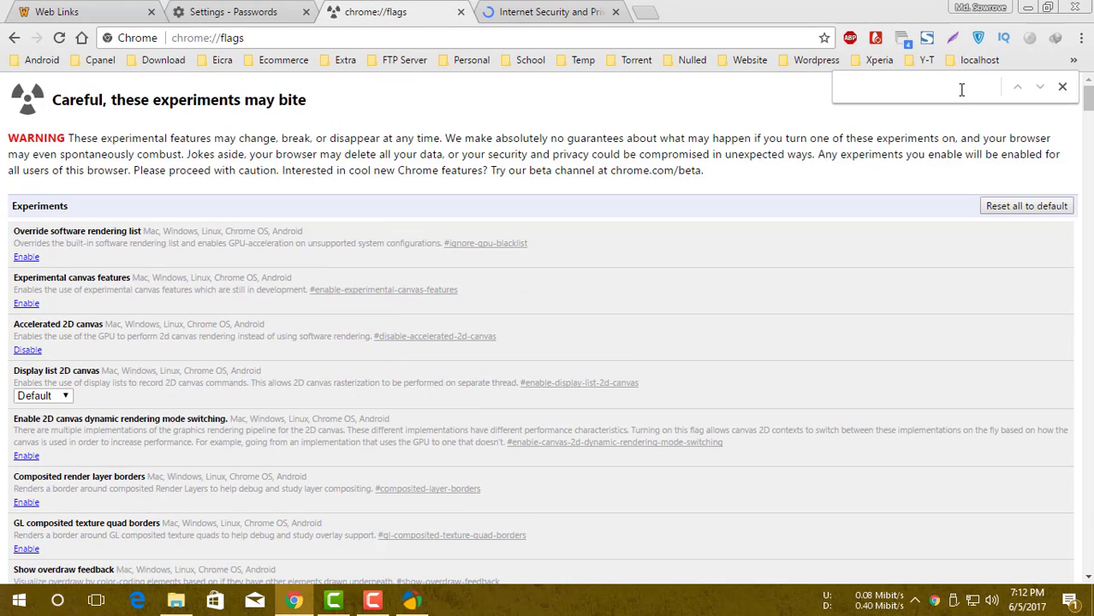
text(pass)
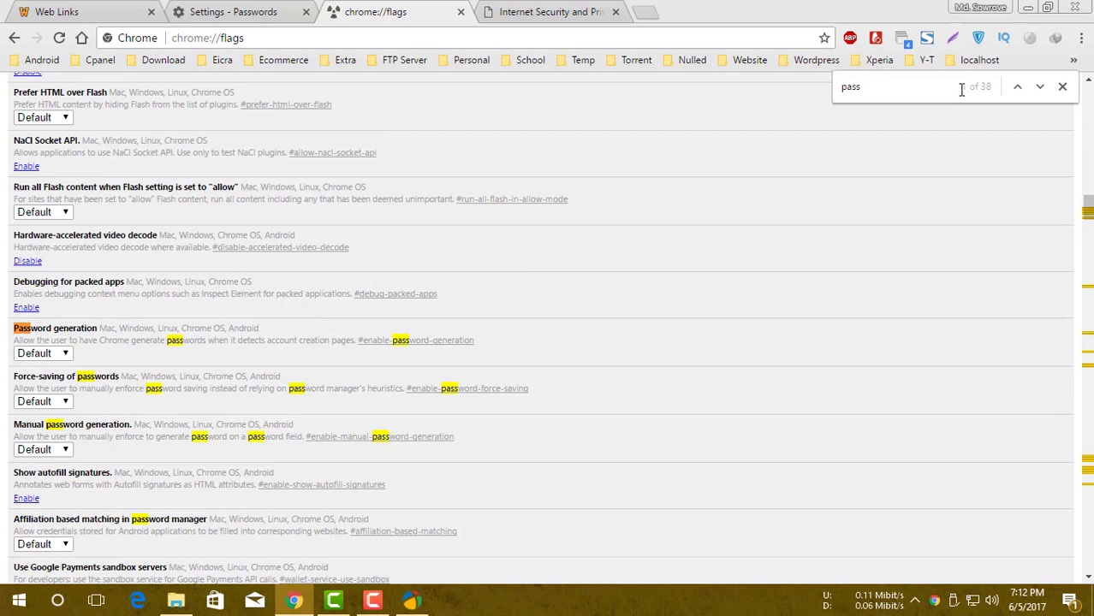
text(word im)
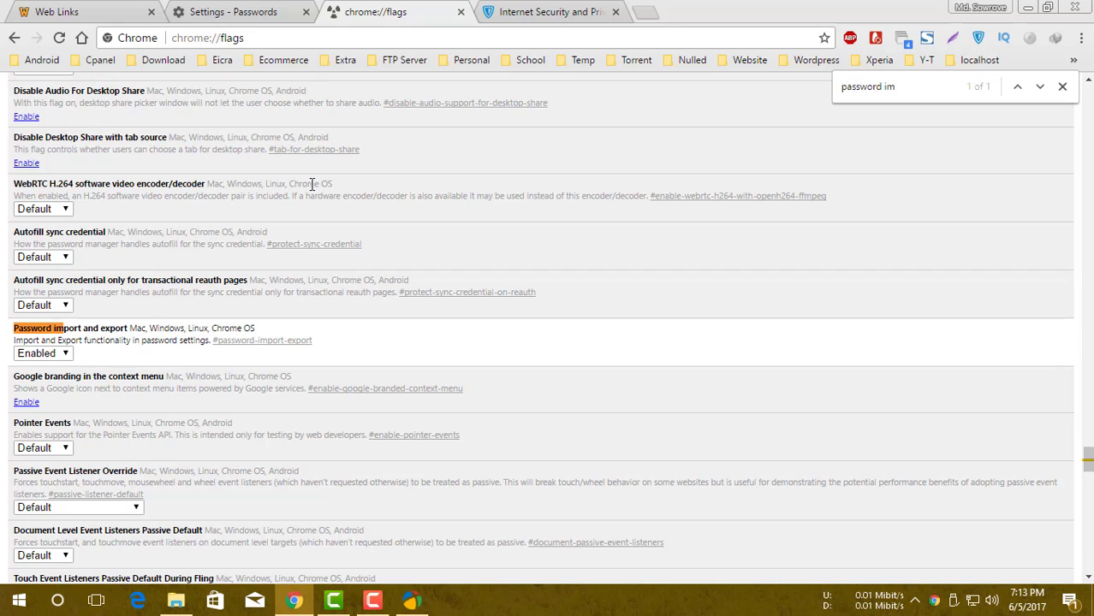
Step: Export the saved passwords from the Passwords settings to the Documents folder as a CSV file named chrome-password
click(267, 12)
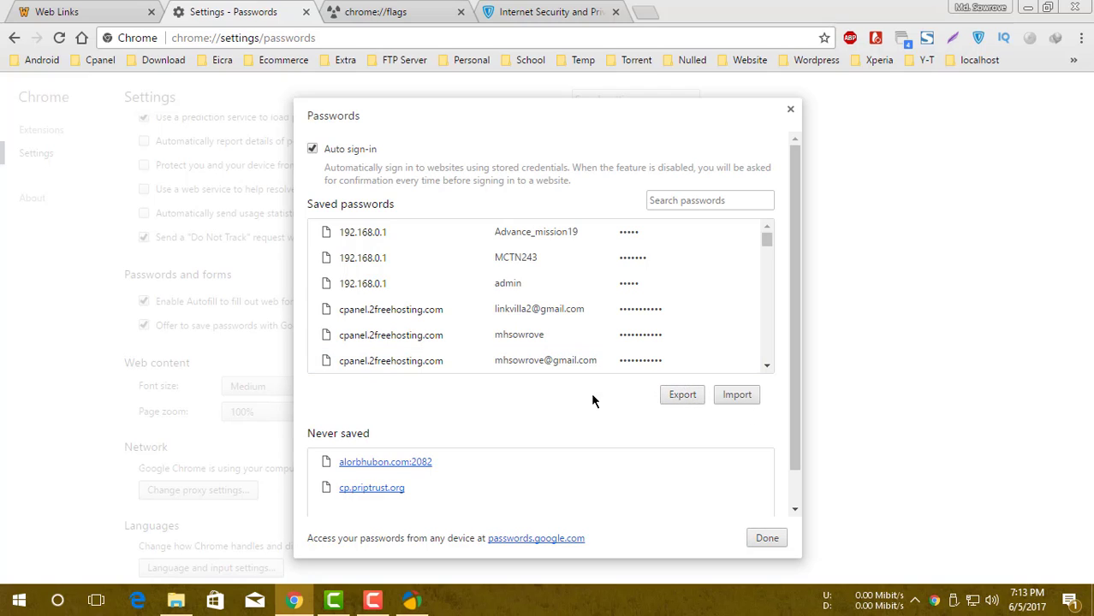
click(681, 396)
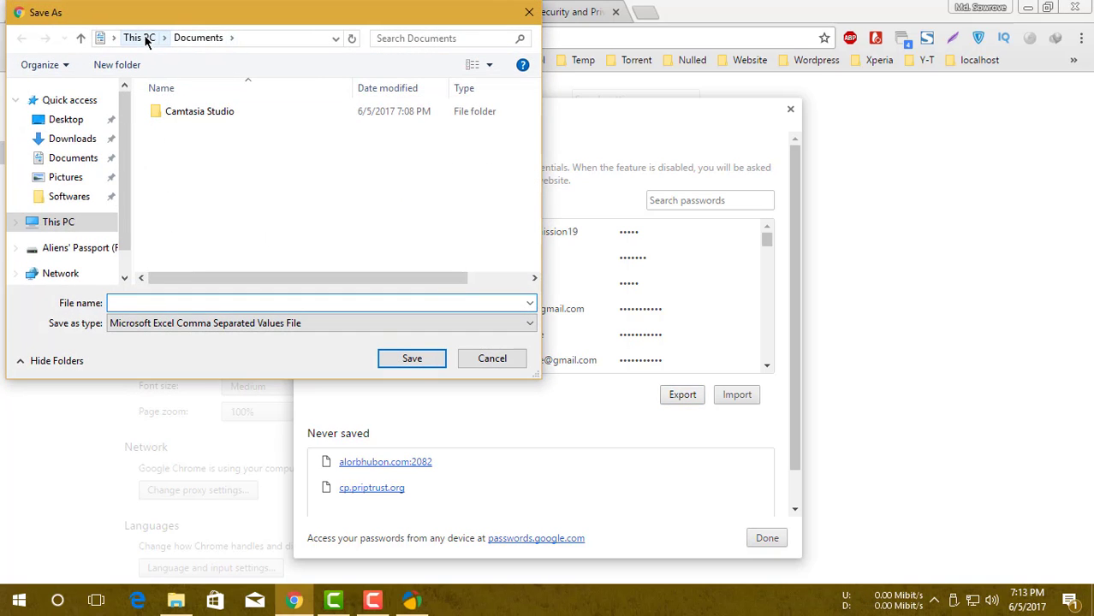
click(198, 38)
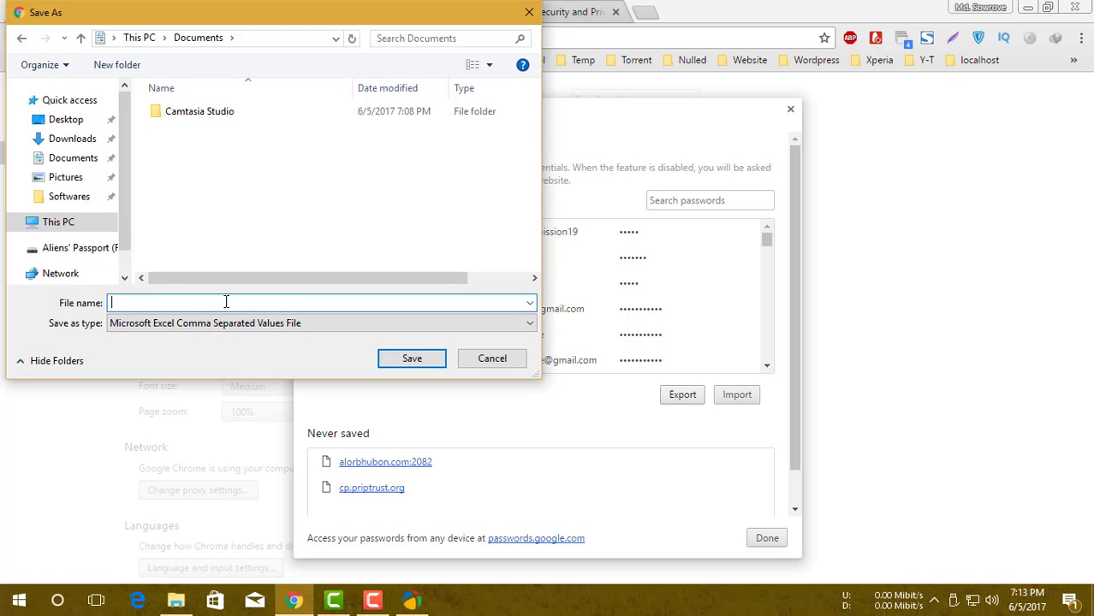
text(chrome-password)
click(411, 358)
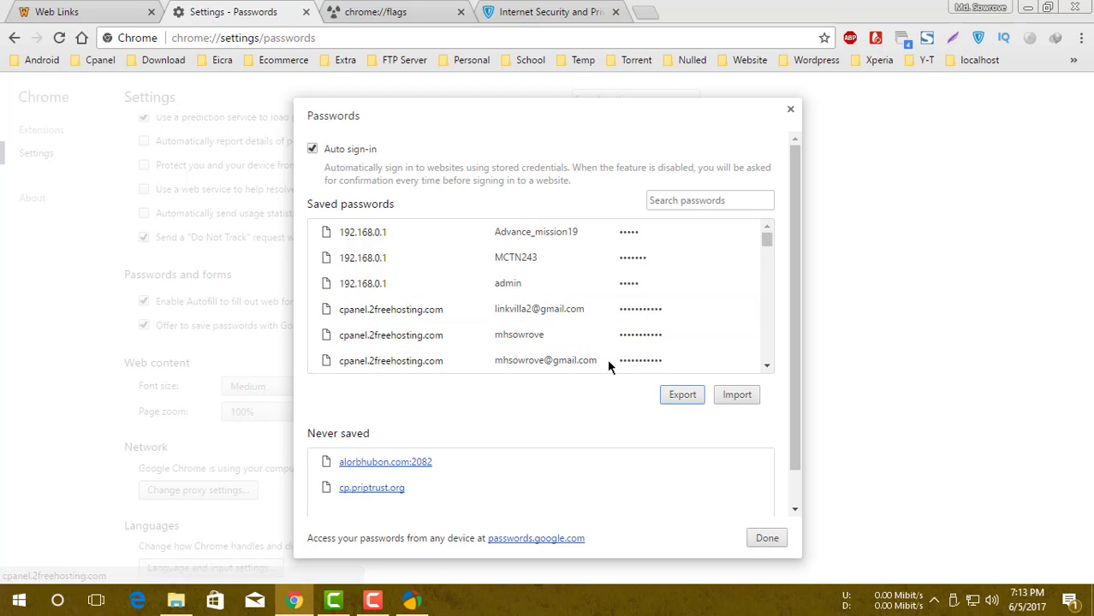
Step: Switch to File Explorer and open the exported chrome-password.csv from the Documents folder
click(175, 601)
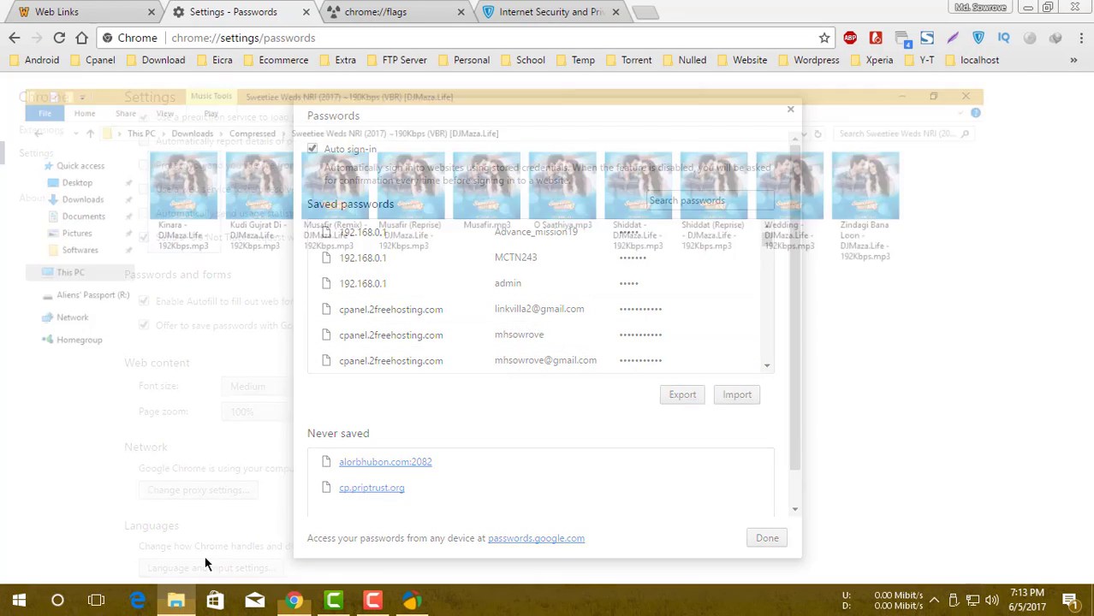
click(54, 214)
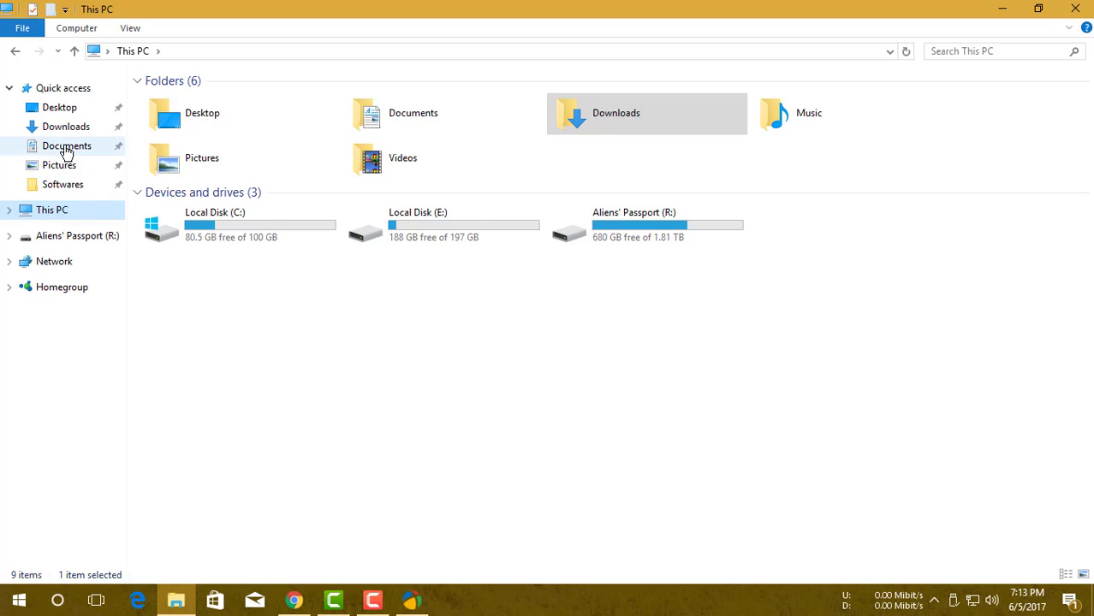
click(66, 147)
click(172, 125)
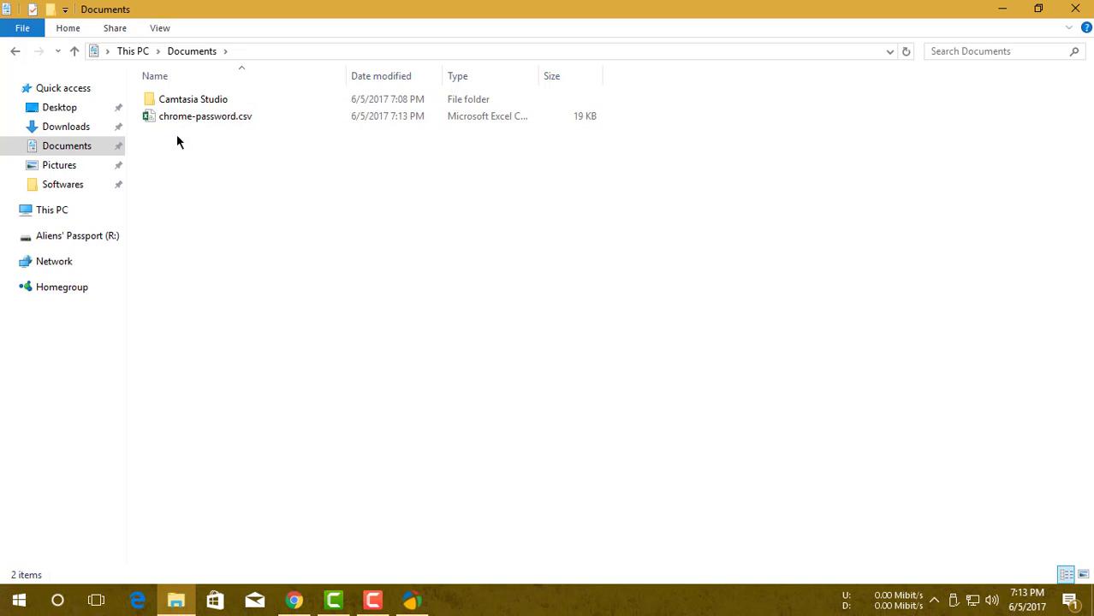
click(177, 122)
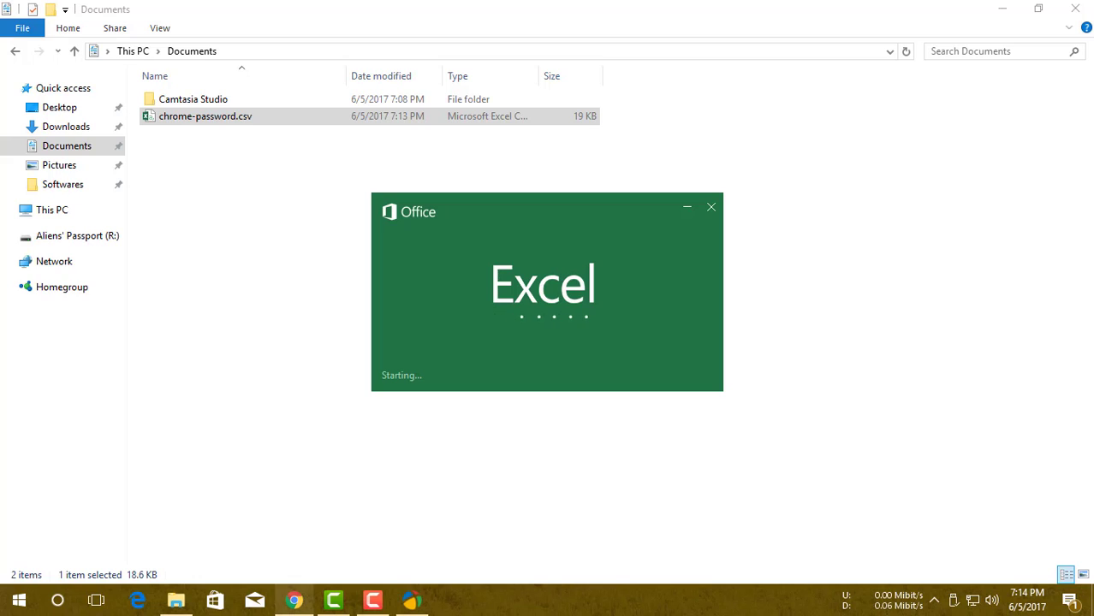
Step: Return to Chrome's password settings, choose chrome-password.csv for a password import, cancel the import, and close the Passwords dialog
click(294, 600)
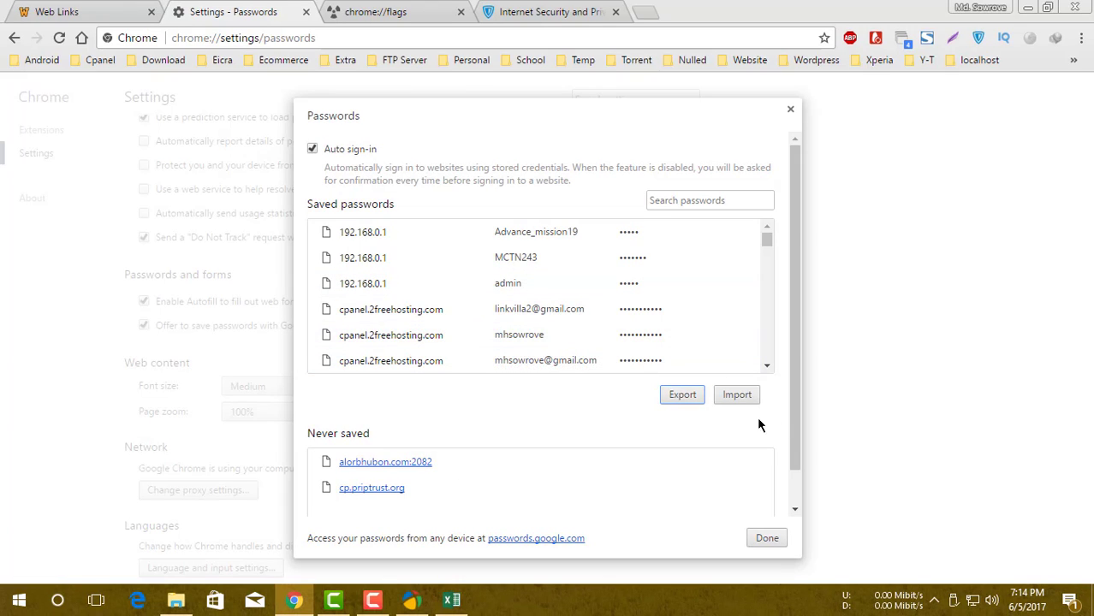
click(407, 11)
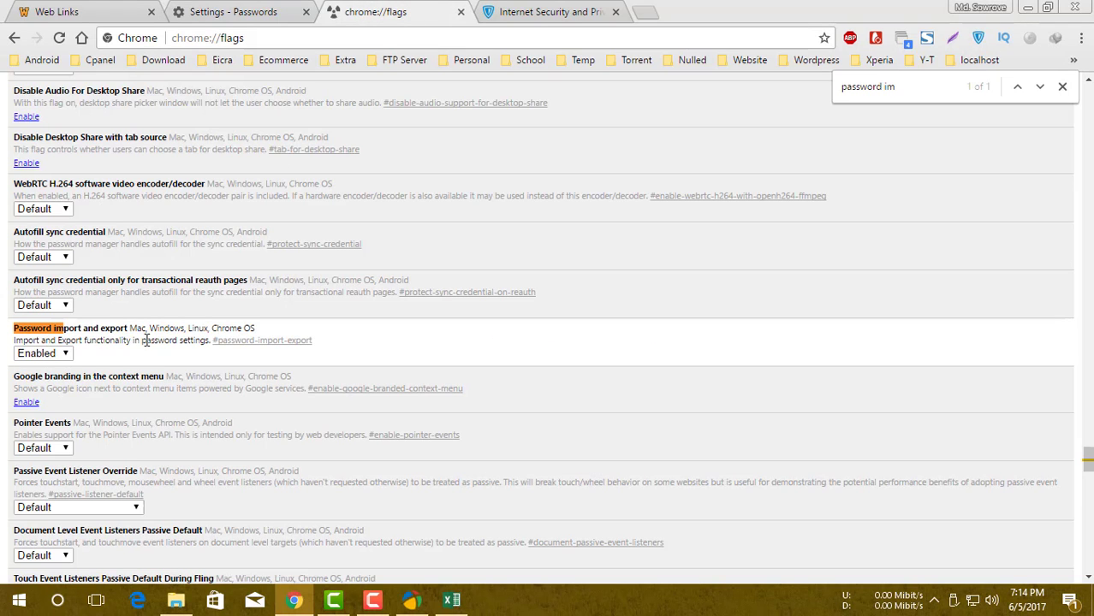
click(248, 12)
click(734, 393)
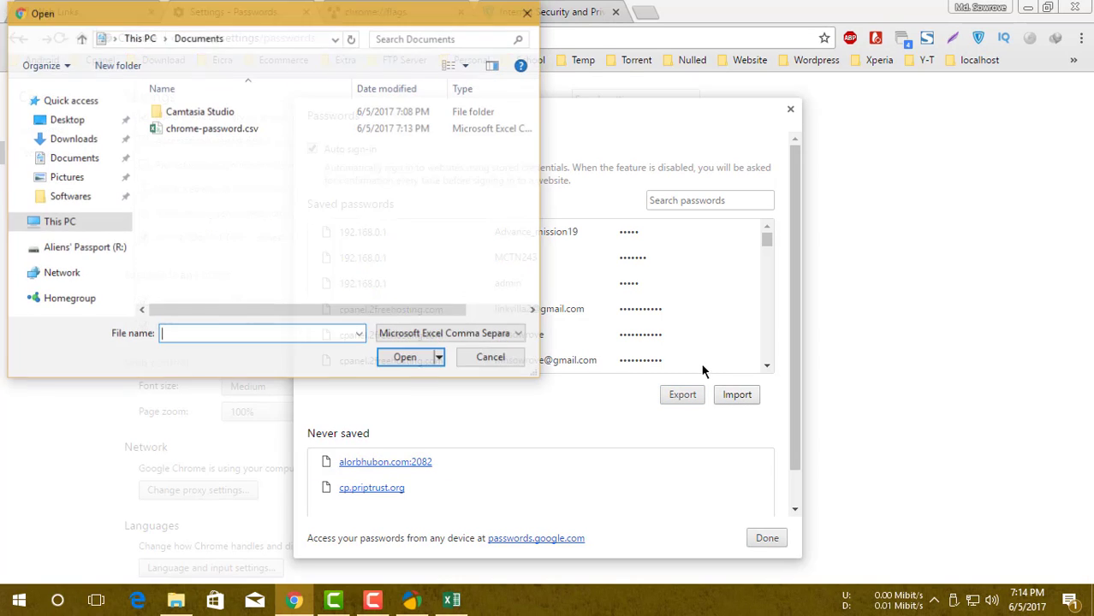
click(219, 132)
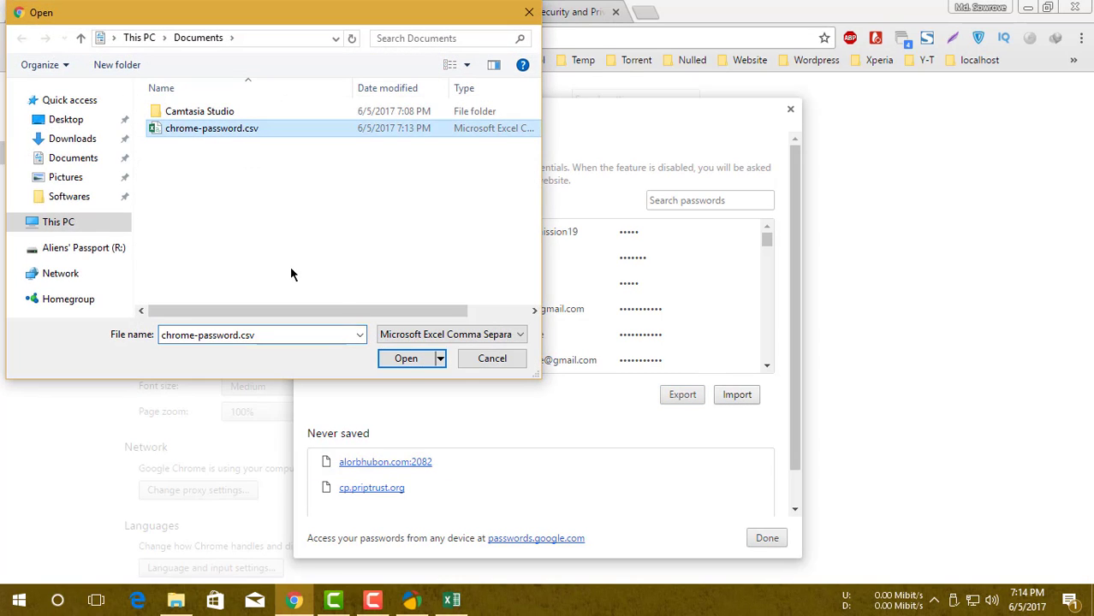
click(528, 12)
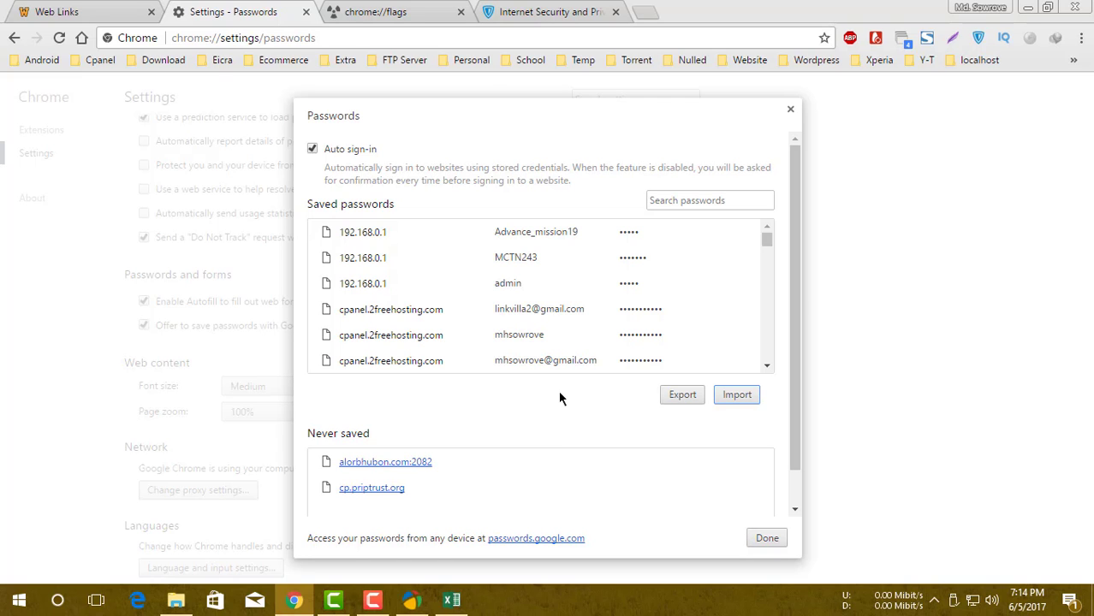
click(768, 539)
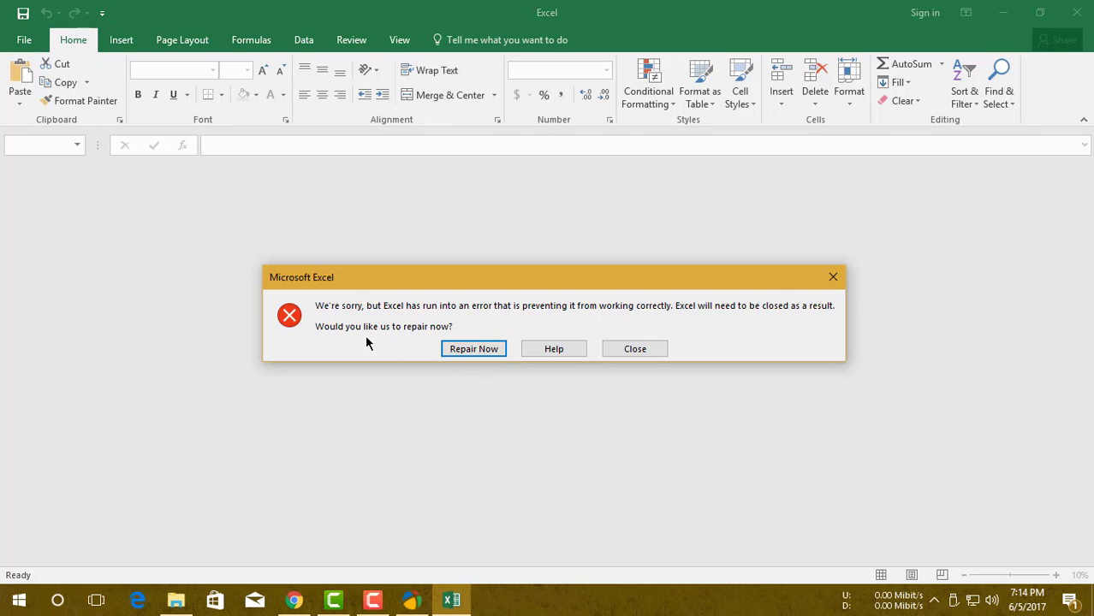
Step: Dismiss the Excel error, retry opening chrome-password.csv from Documents, and delete the file
click(631, 351)
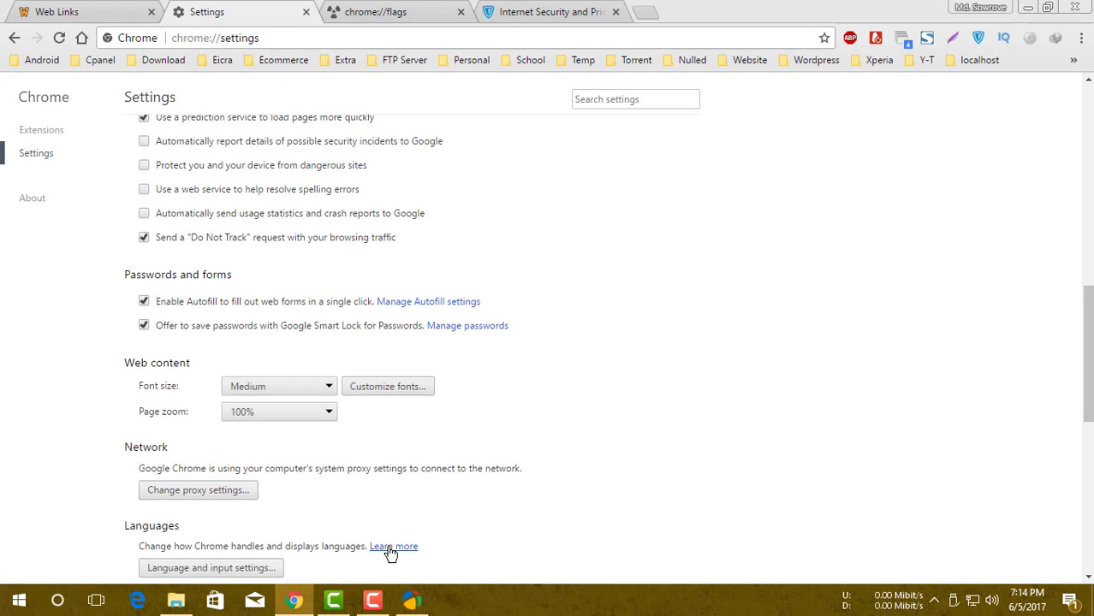
click(175, 600)
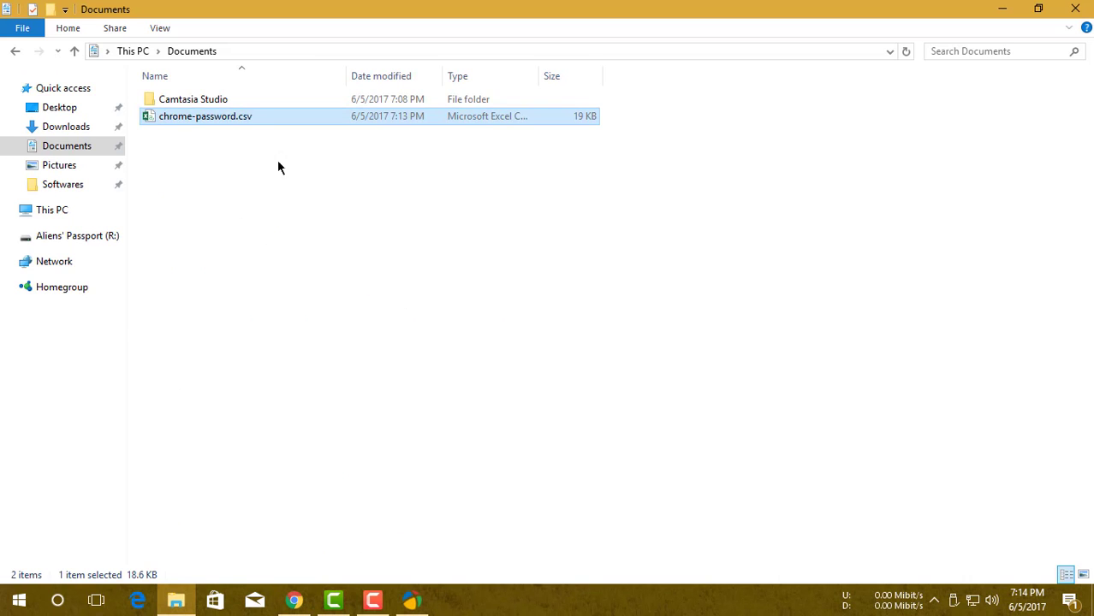
double_click(215, 116)
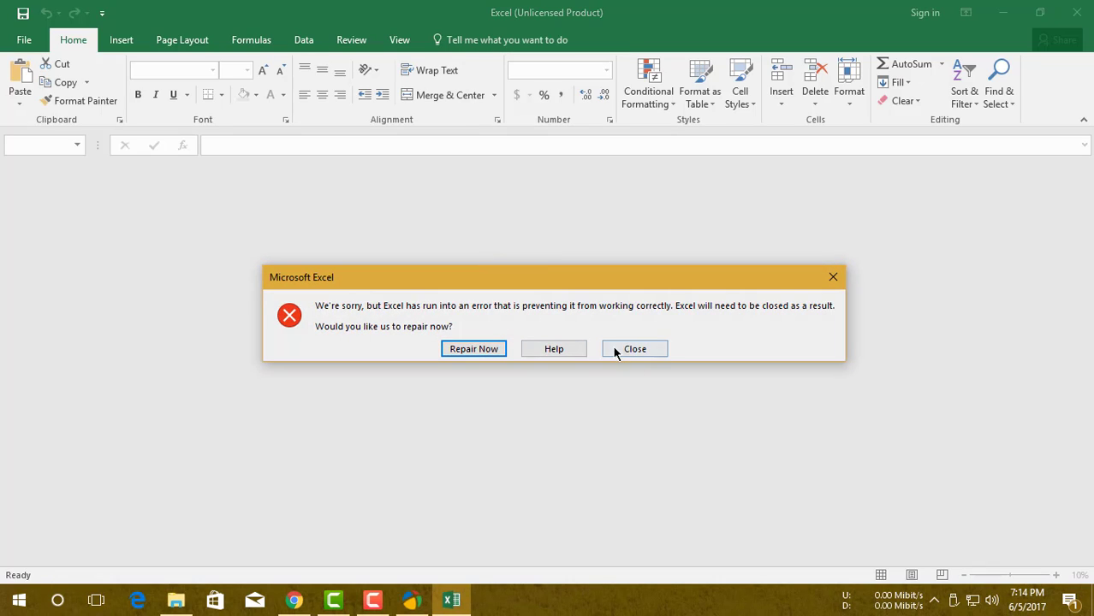
click(616, 353)
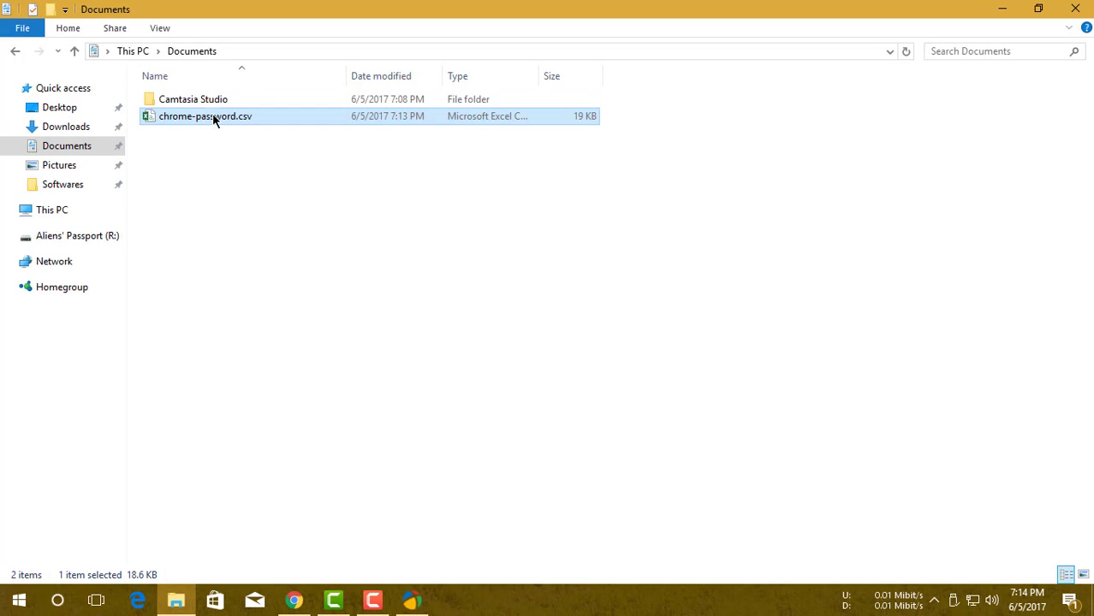
key(Delete)
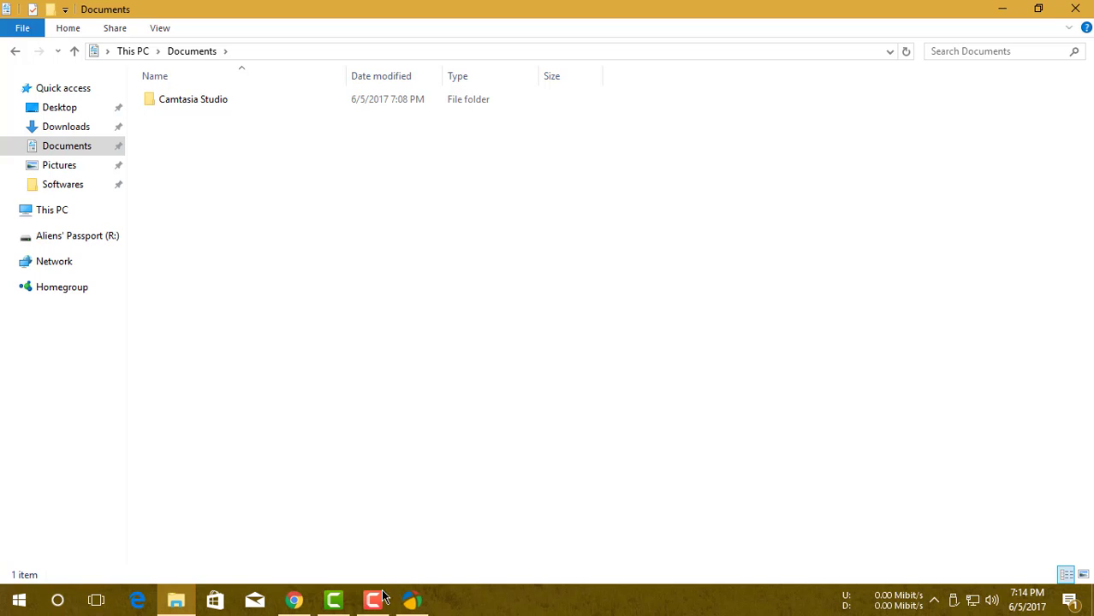
Step: Switch to Chrome, reopen the saved passwords manager, and export the passwords to Documents as password.csv
click(293, 600)
scroll(403, 368, down, 1)
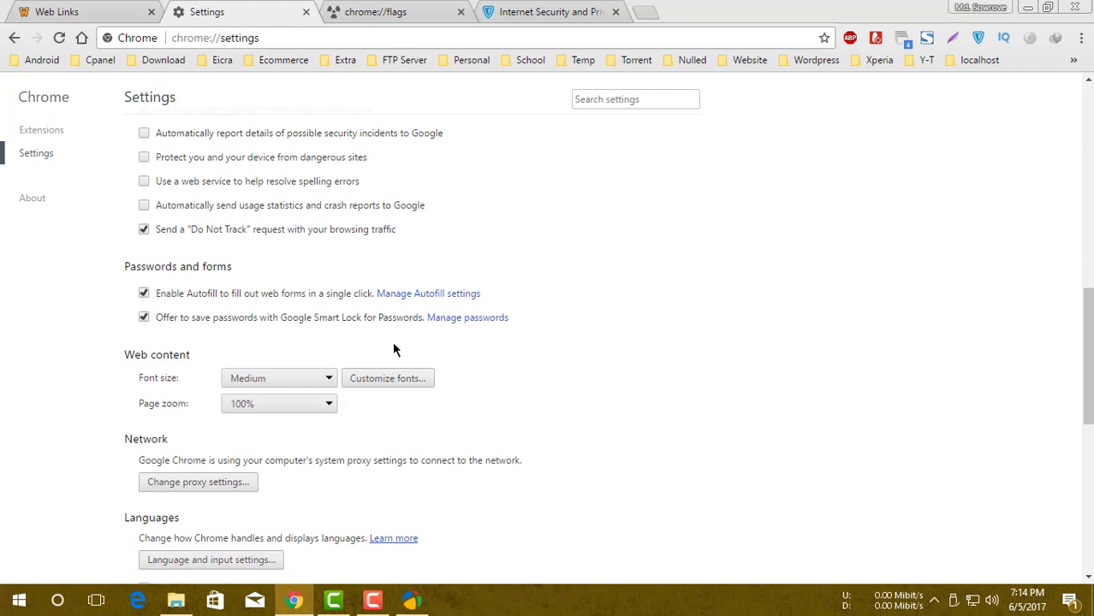
scroll(393, 349, down, 6)
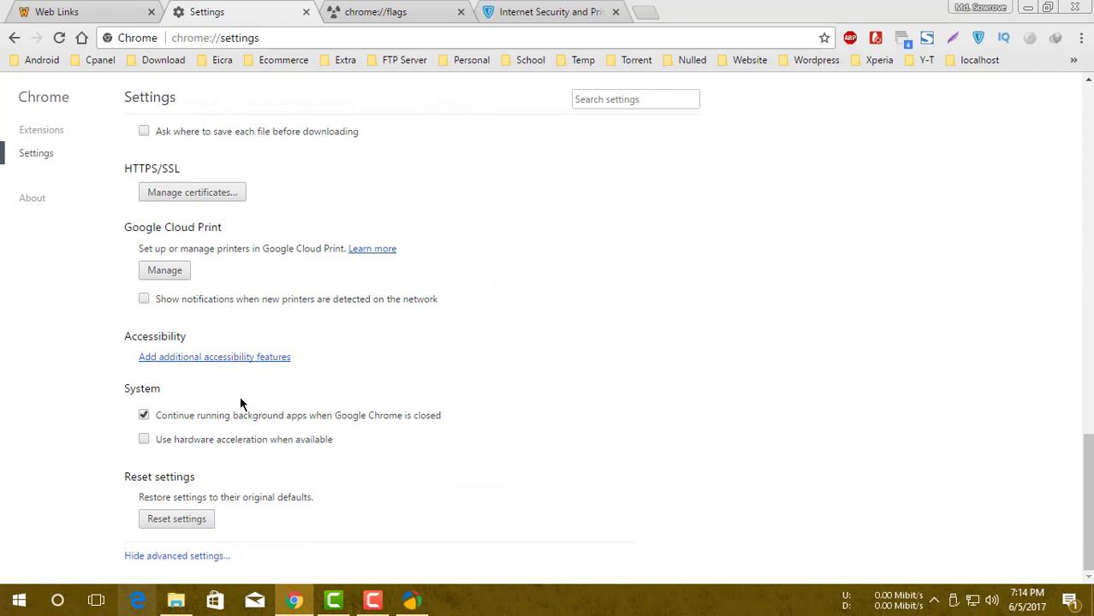
scroll(257, 381, up, 8)
click(446, 415)
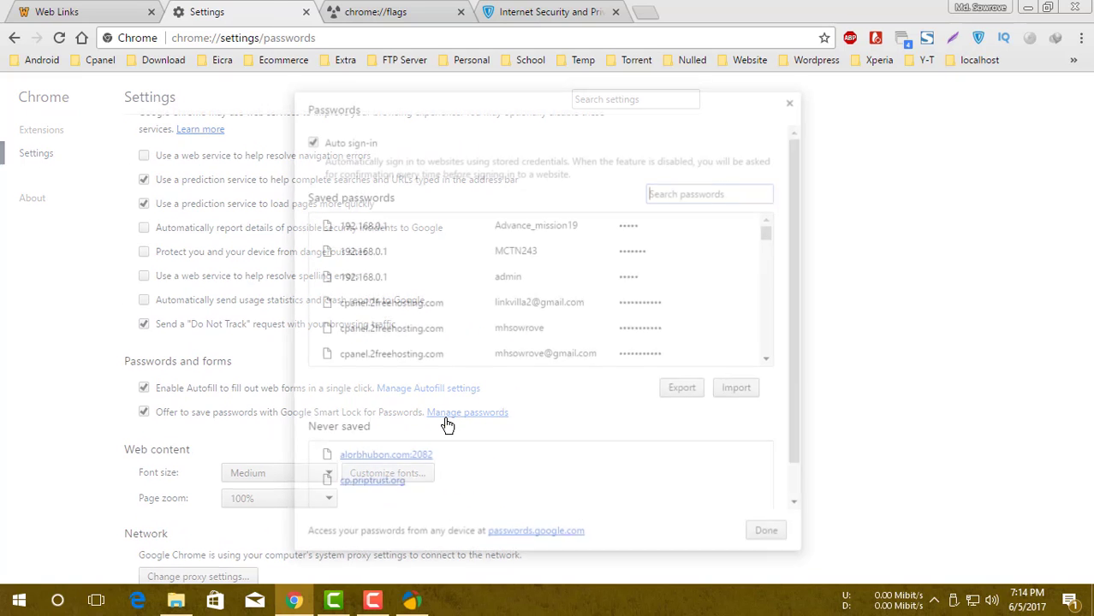
click(682, 396)
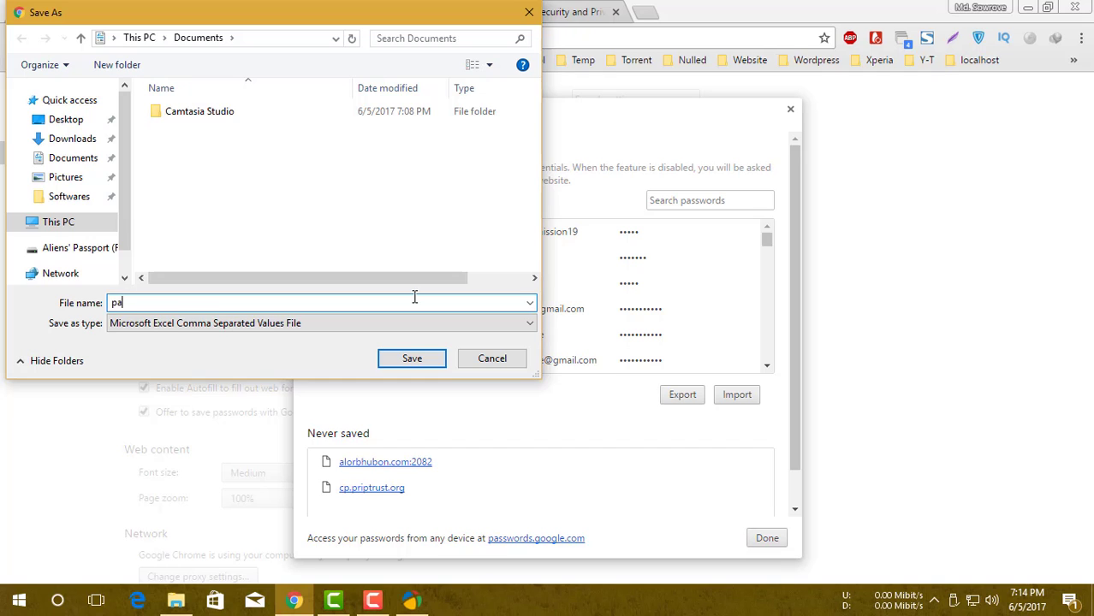
key(Return)
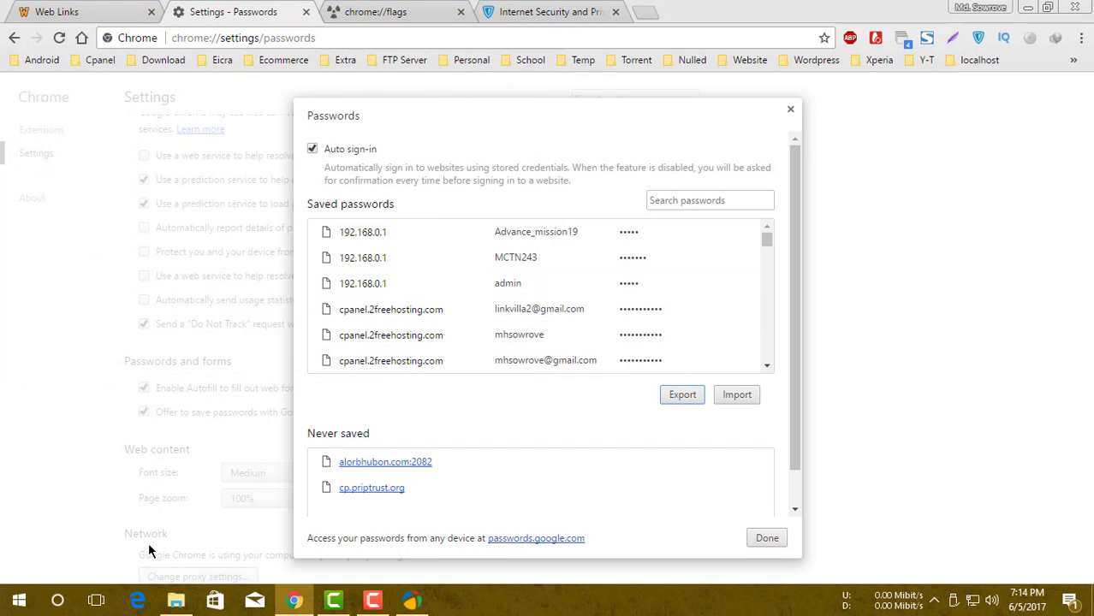
Step: Switch to File Explorer, refresh Documents, try to open password.csv in Excel, and accept the offered Excel repair
click(175, 601)
right_click(409, 226)
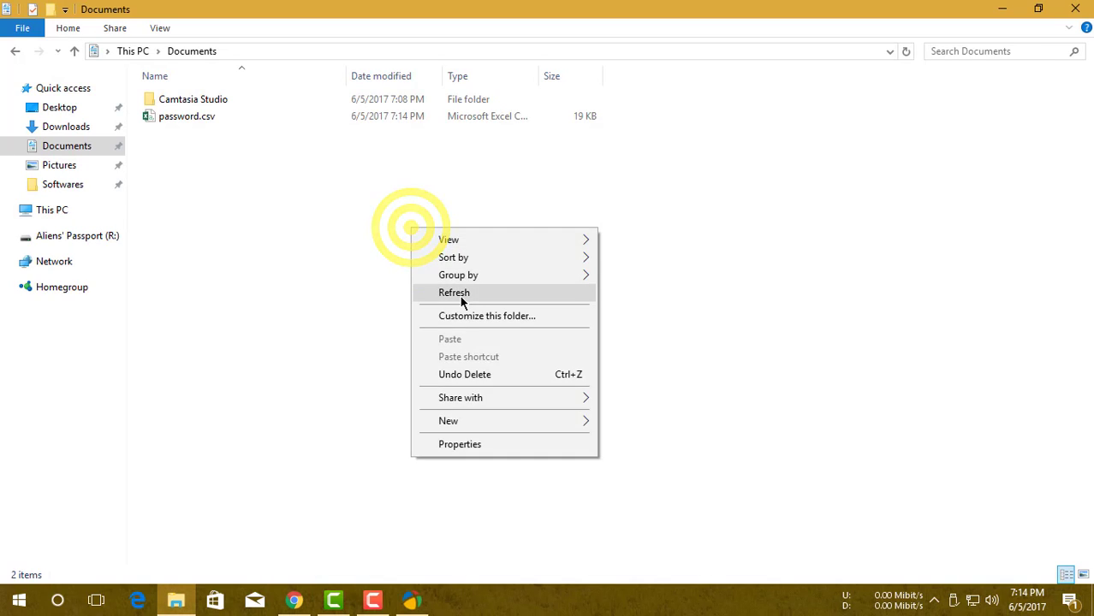
click(460, 293)
double_click(157, 118)
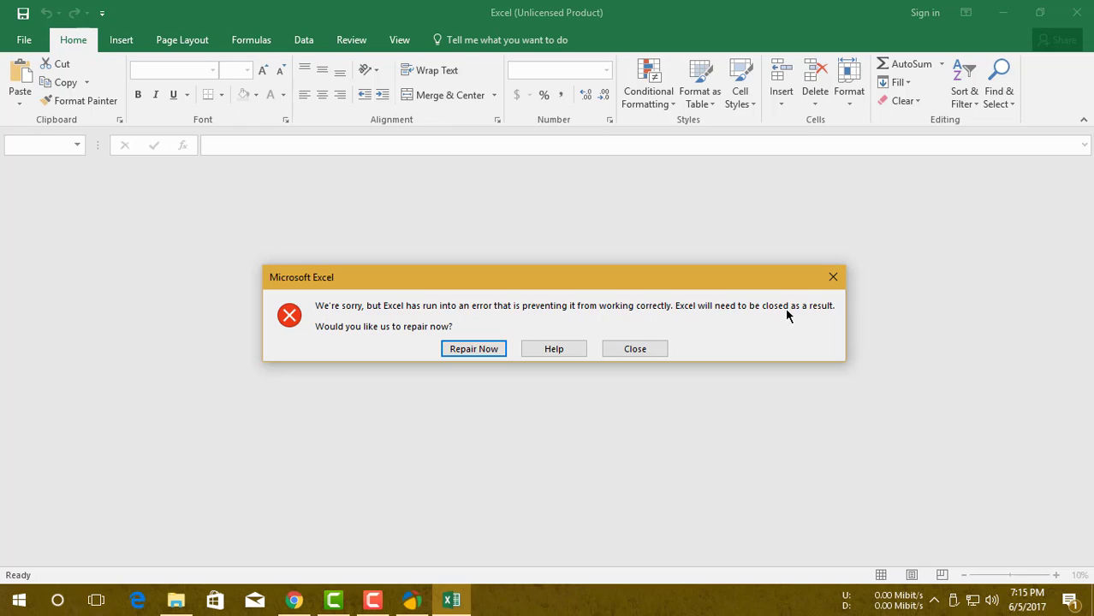
click(498, 351)
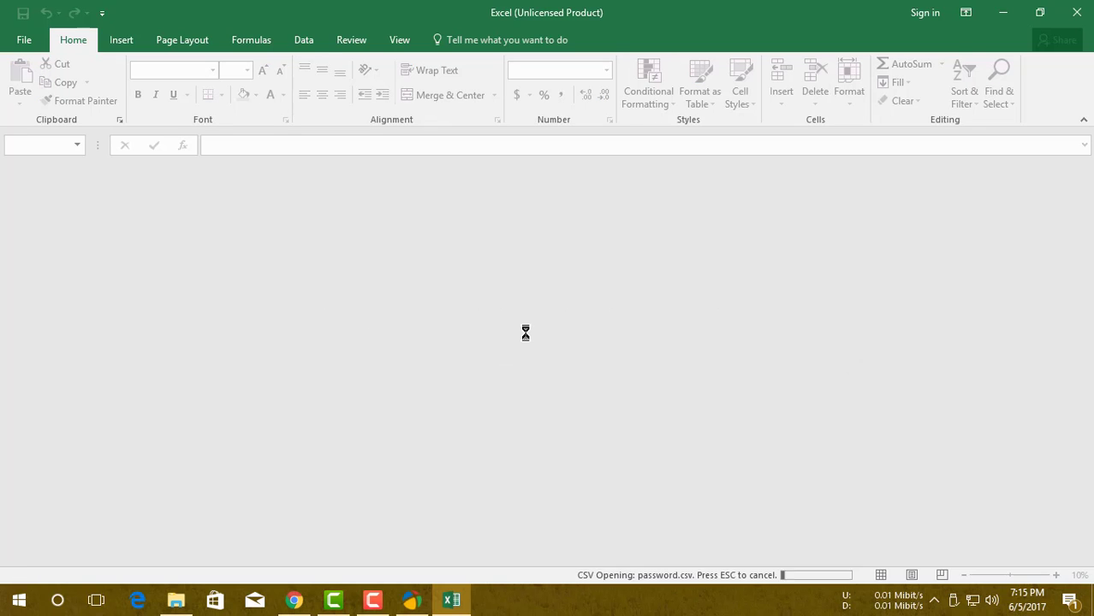
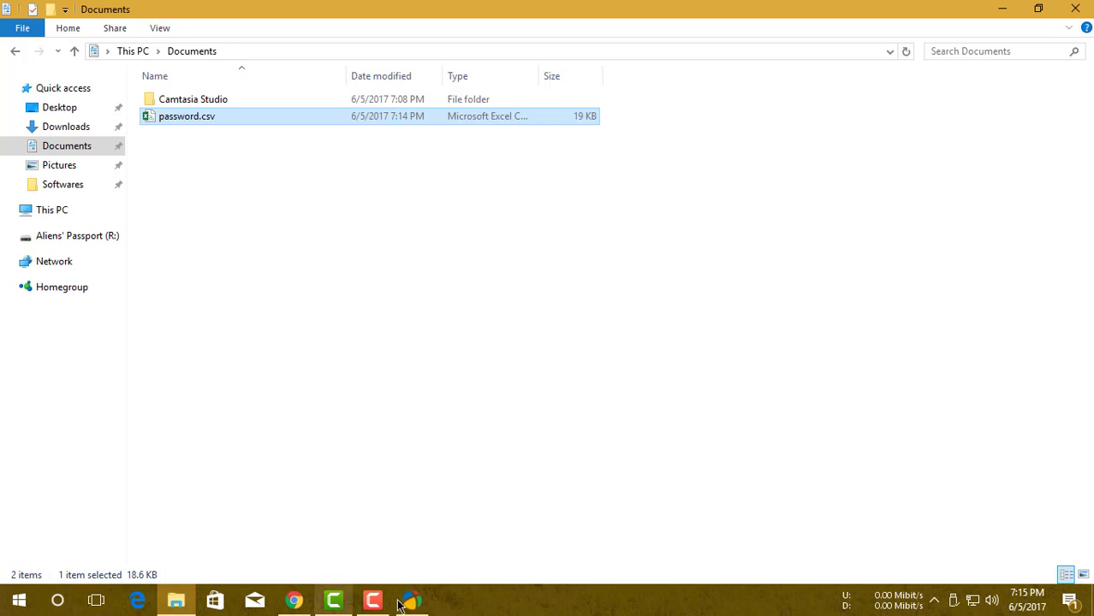
Step: Open password.csv in Excel again, dismiss the product key error, look through the exported password rows, and close Excel
double_click(174, 114)
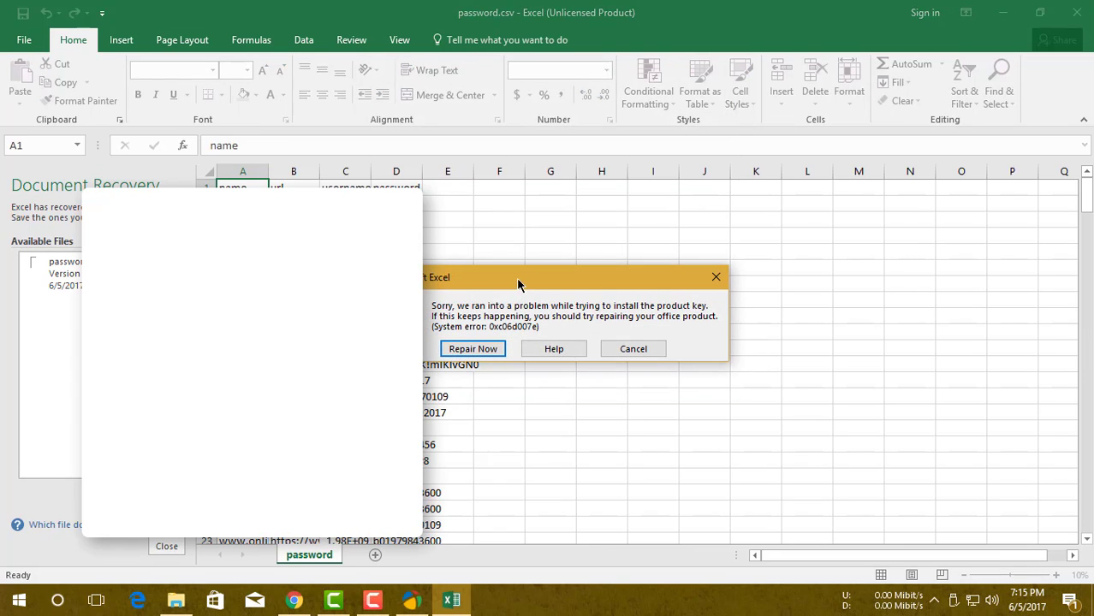
click(633, 247)
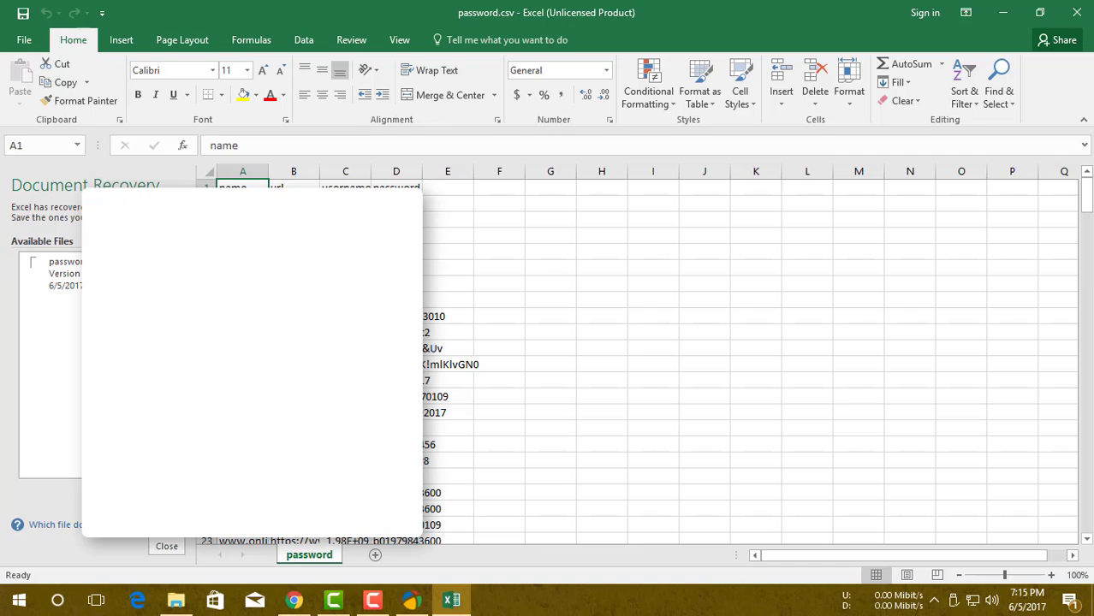
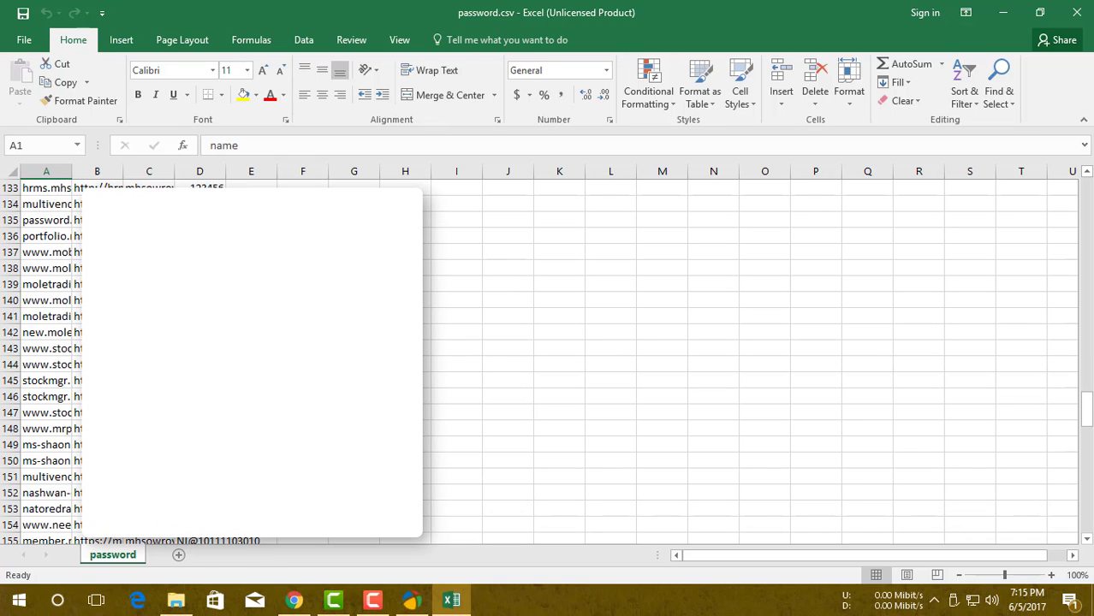
drag(1092, 406, 1092, 521)
key(alt+F4)
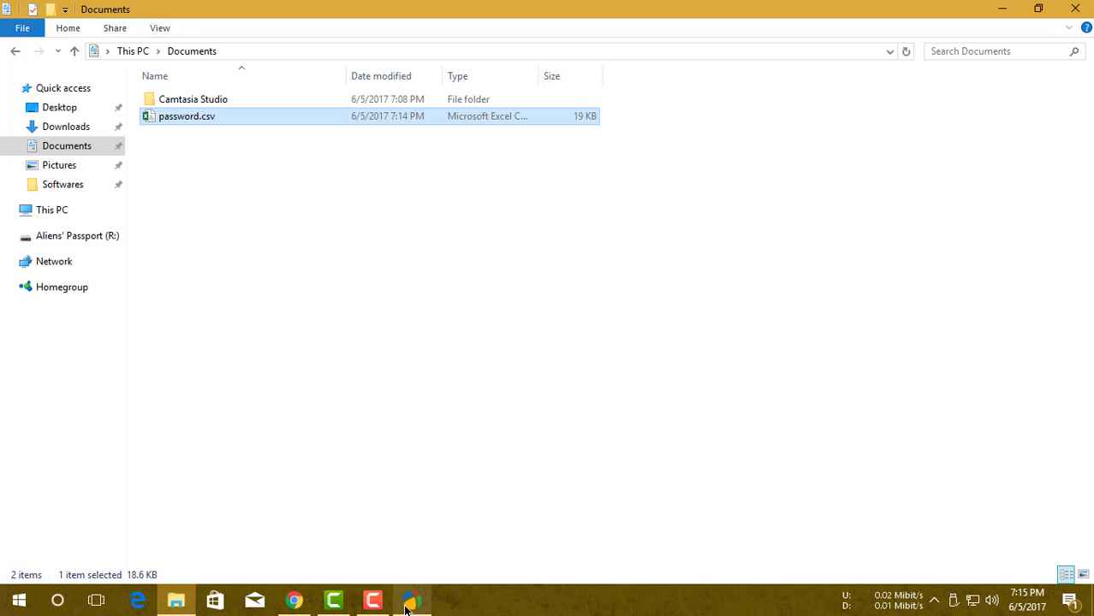
Step: Close the Documents window in File Explorer and the Passwords dialog in Chrome's settings
right_click(367, 244)
click(311, 248)
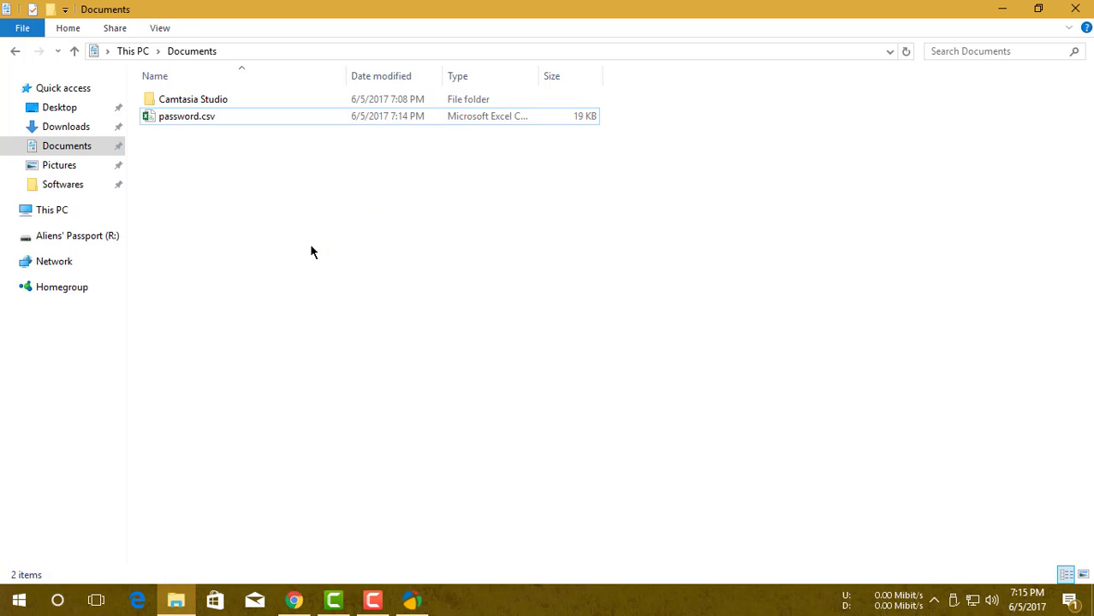
click(1075, 9)
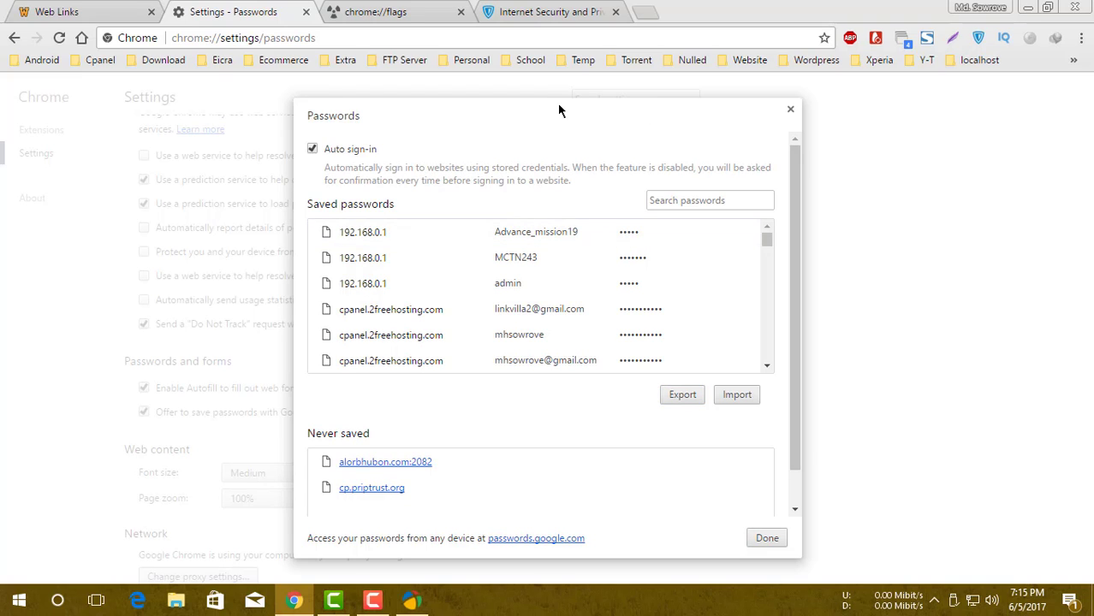
click(791, 109)
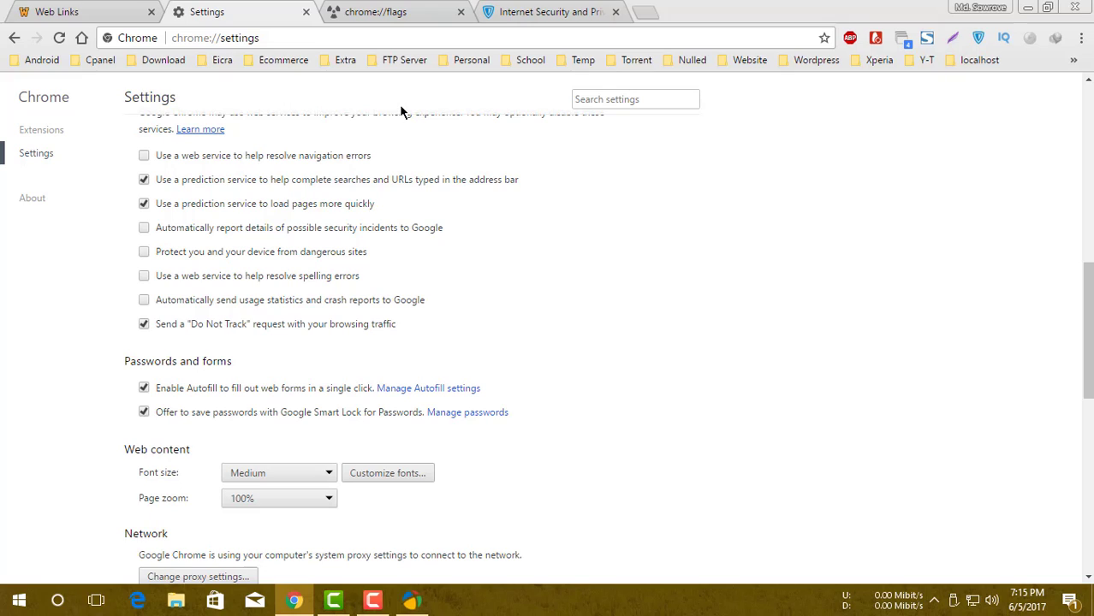